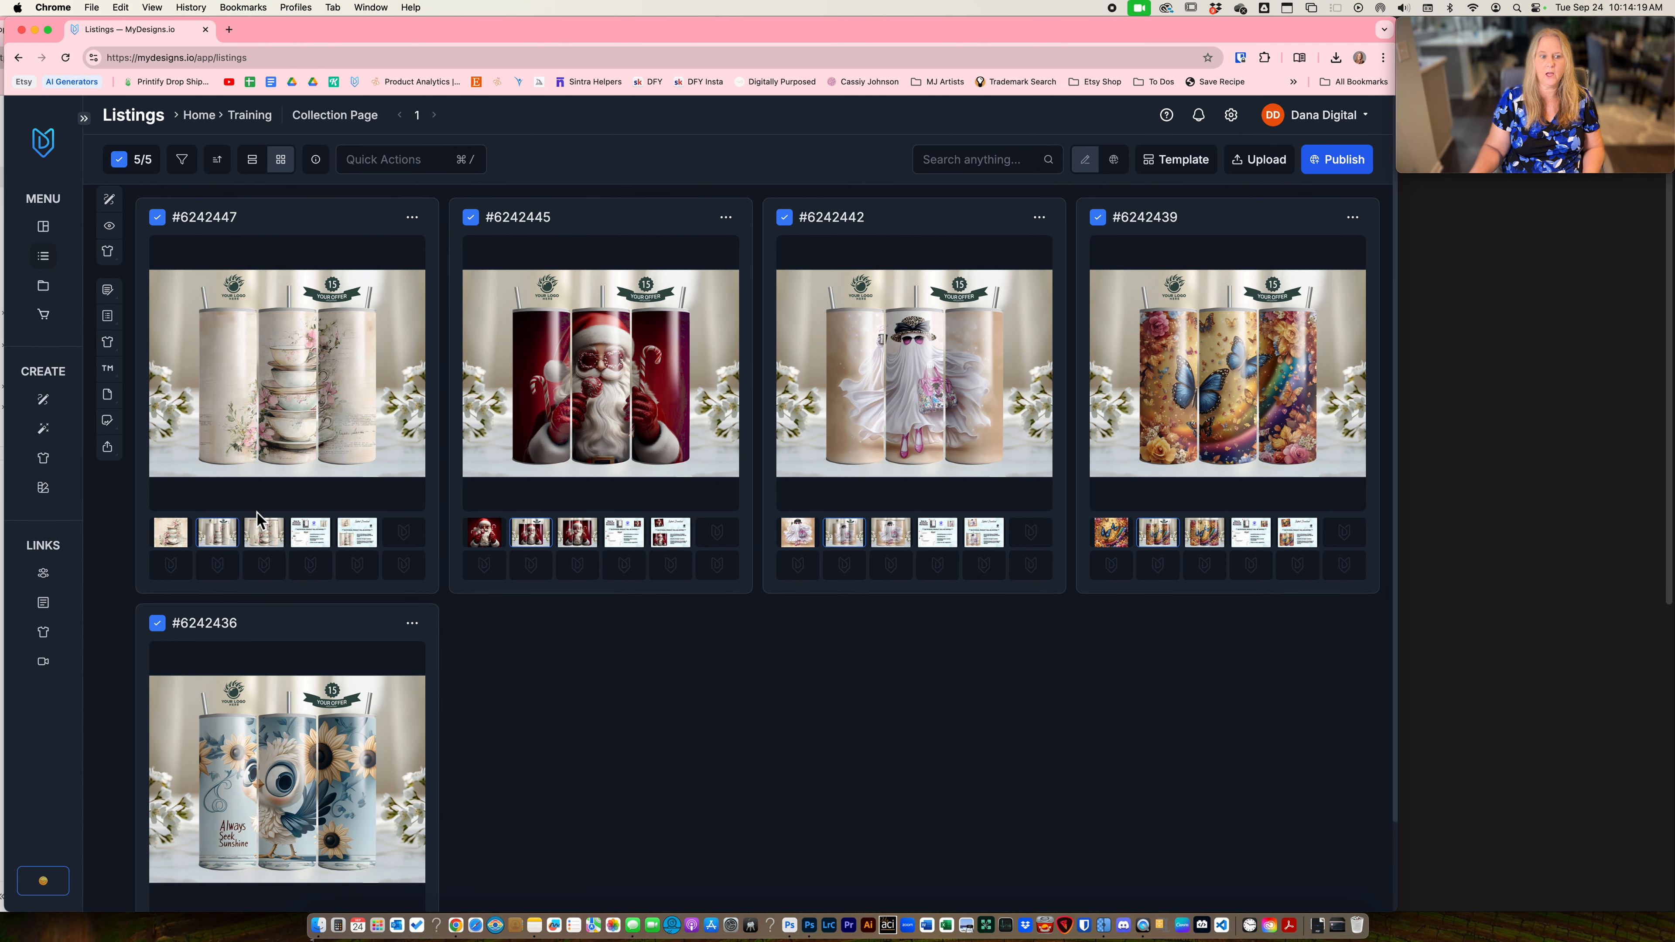
- Look through the teacup listing's images: Closeup, How to Download, Instant Download and the main file
click(266, 535)
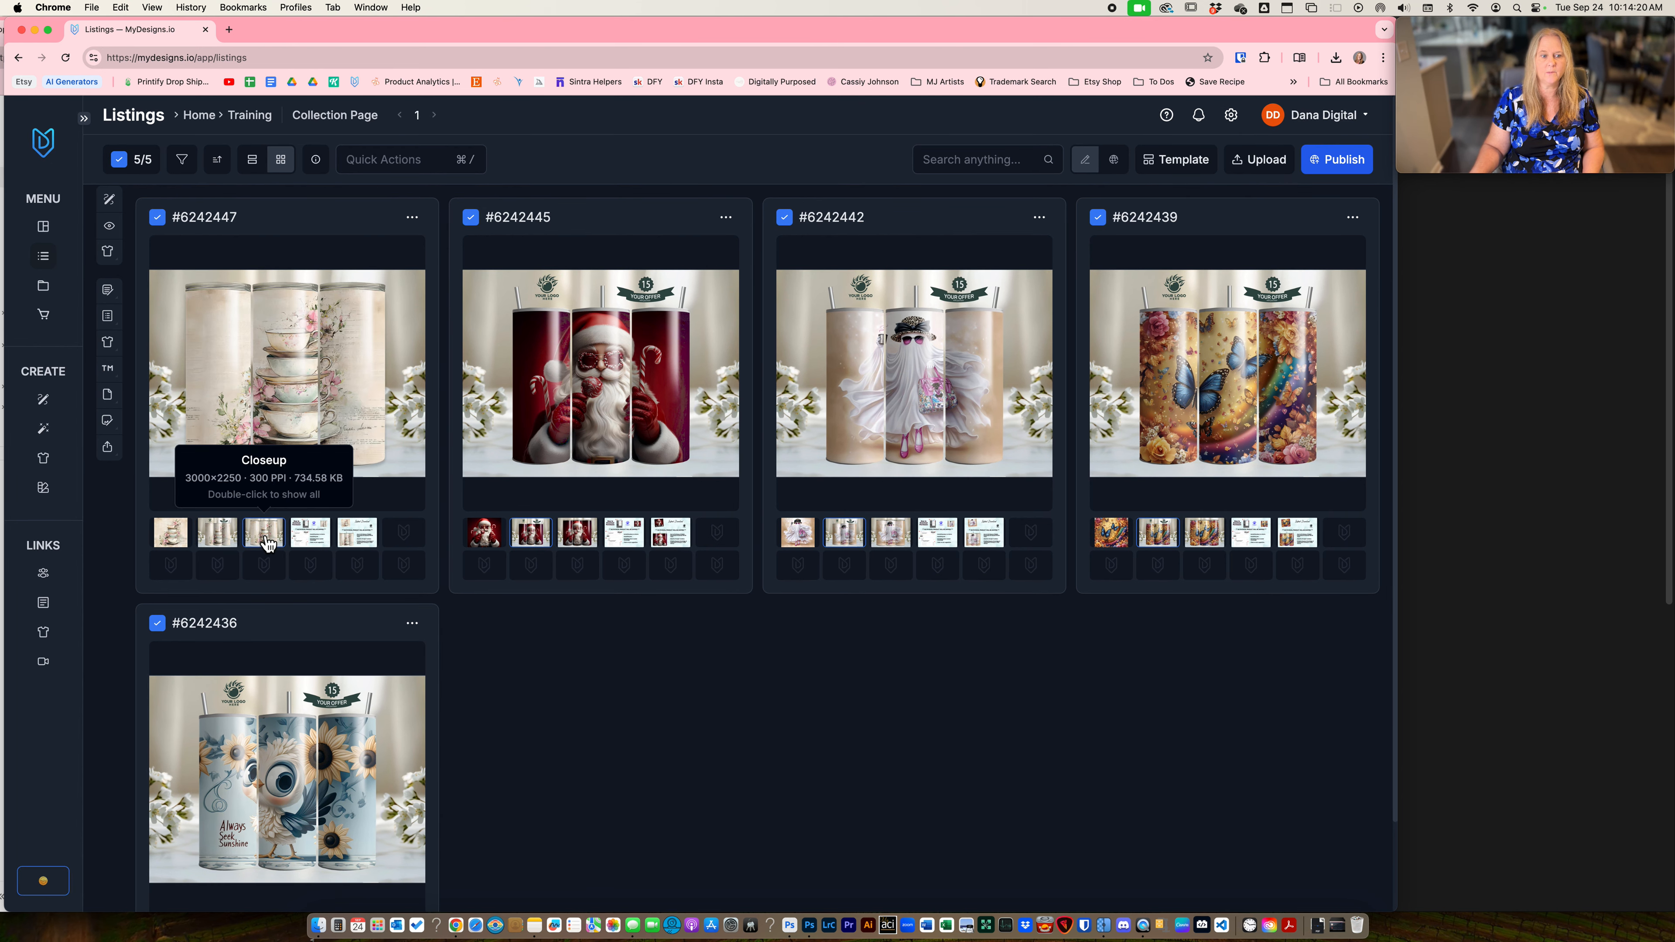
click(303, 539)
click(356, 540)
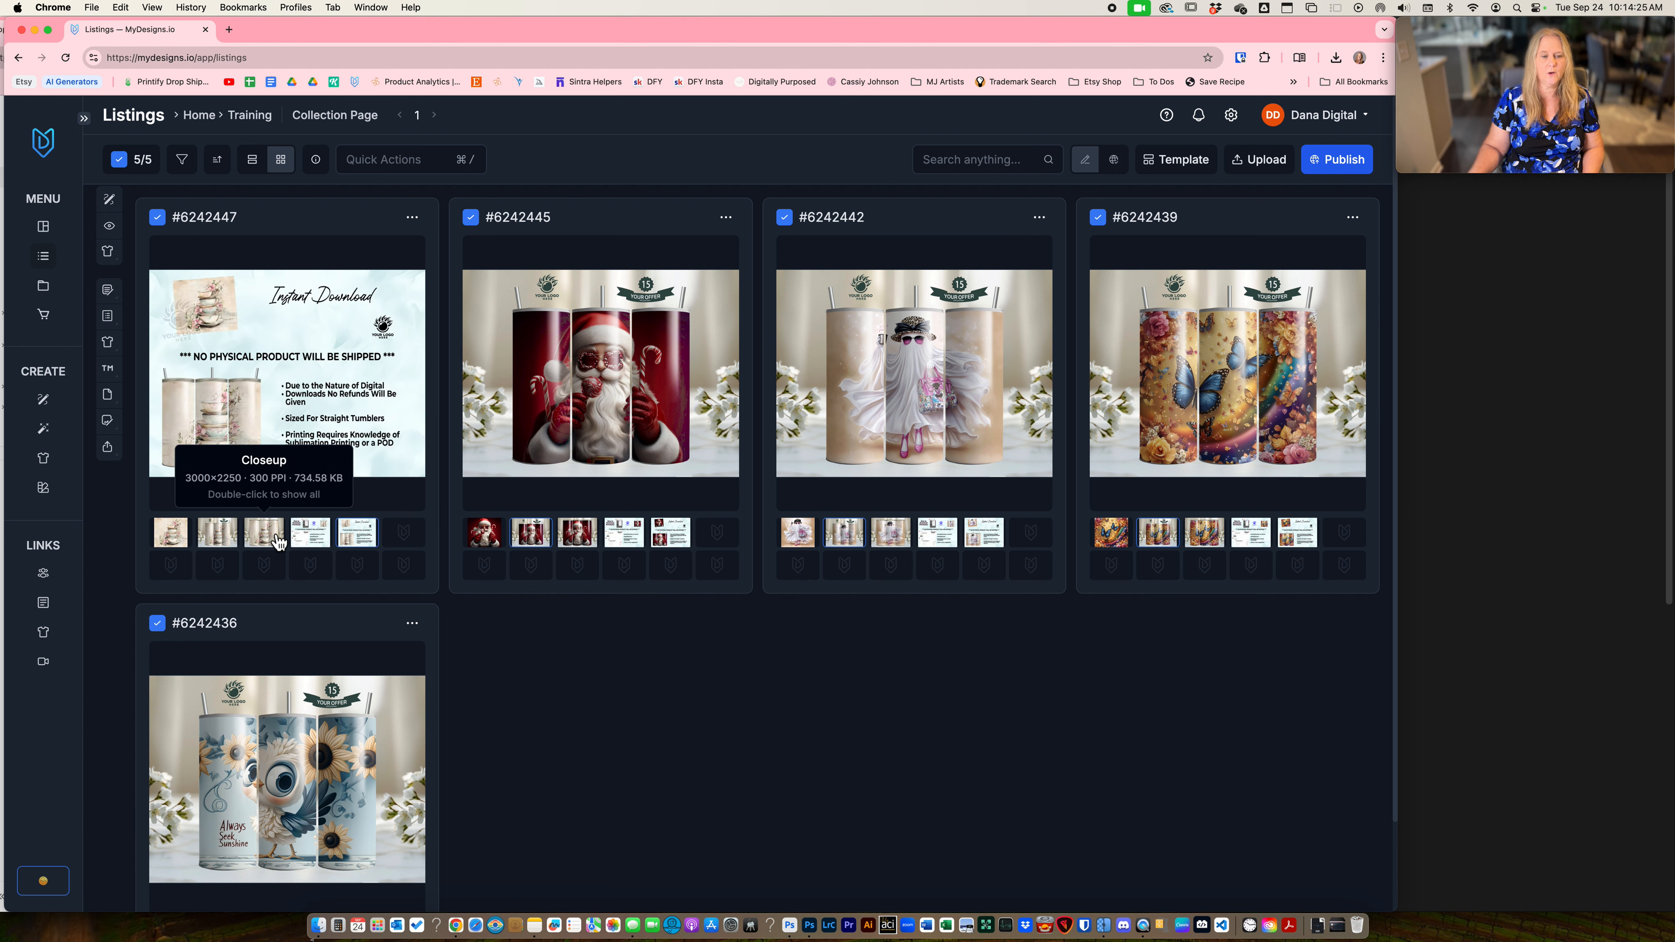
click(310, 540)
click(375, 542)
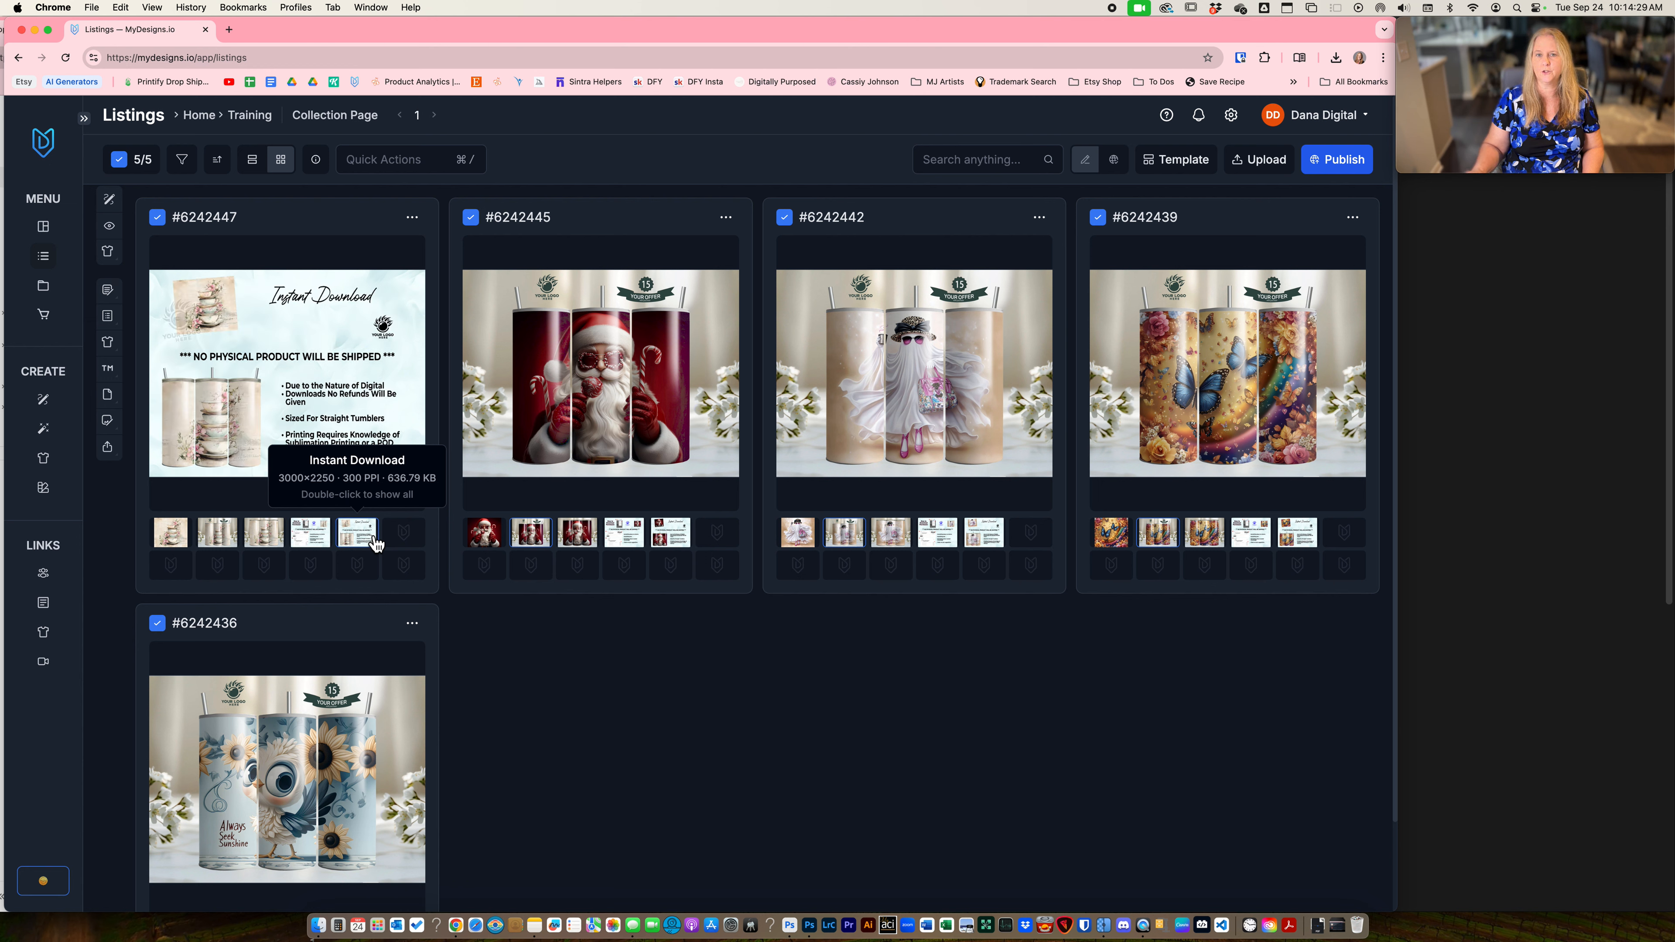
click(323, 545)
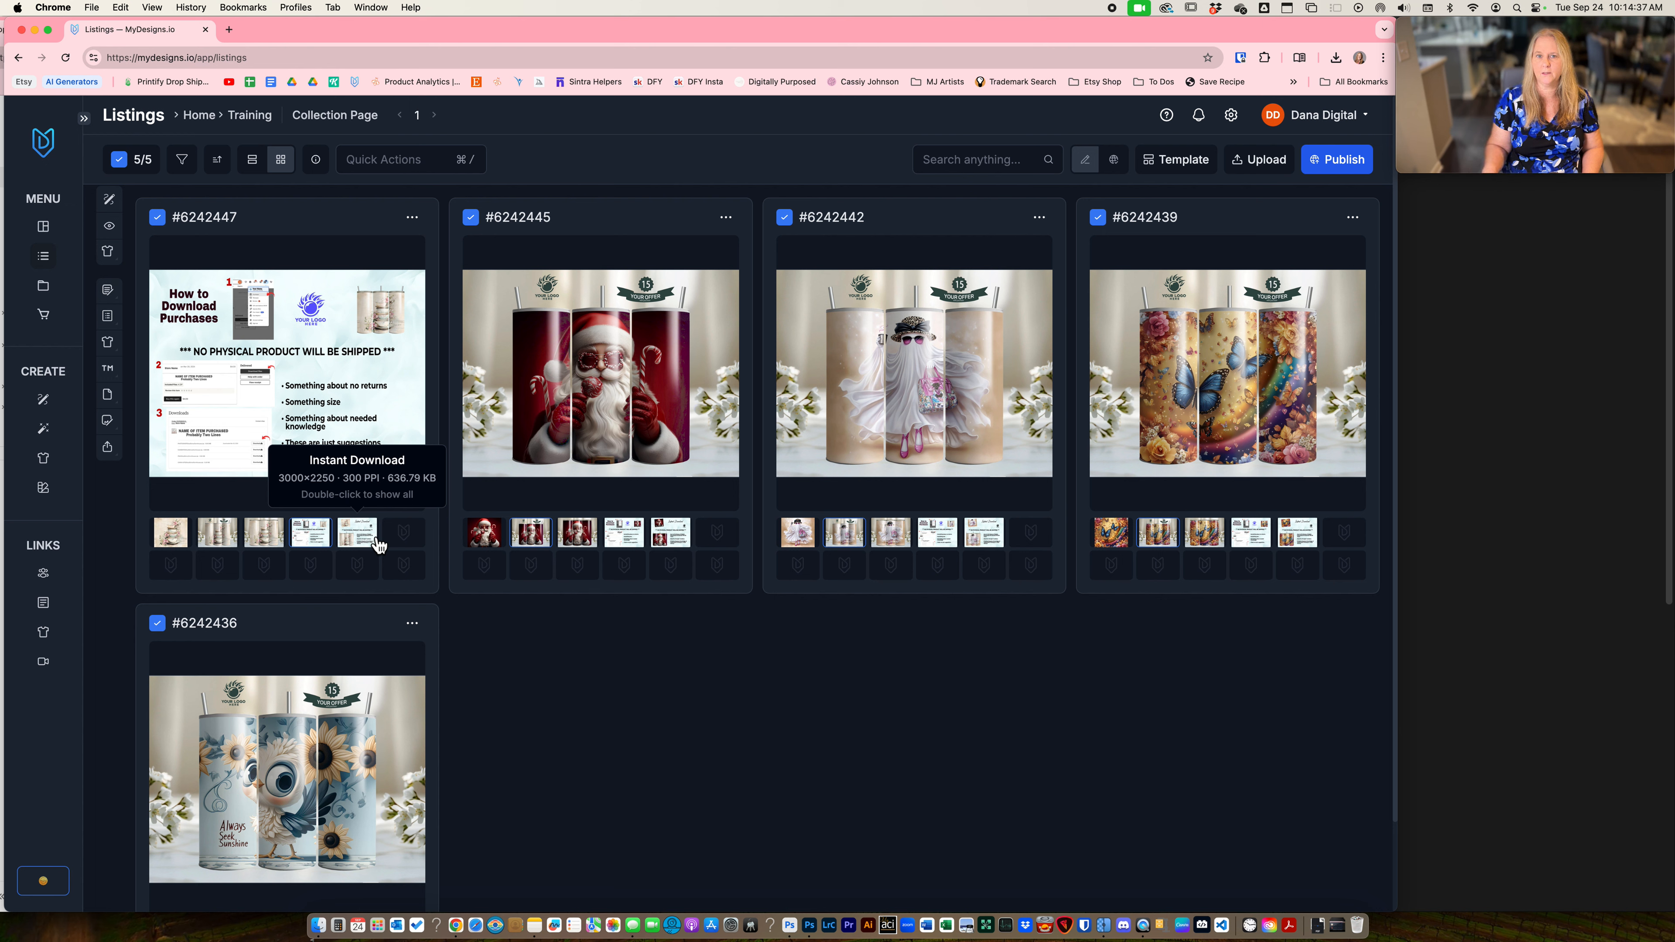
click(185, 542)
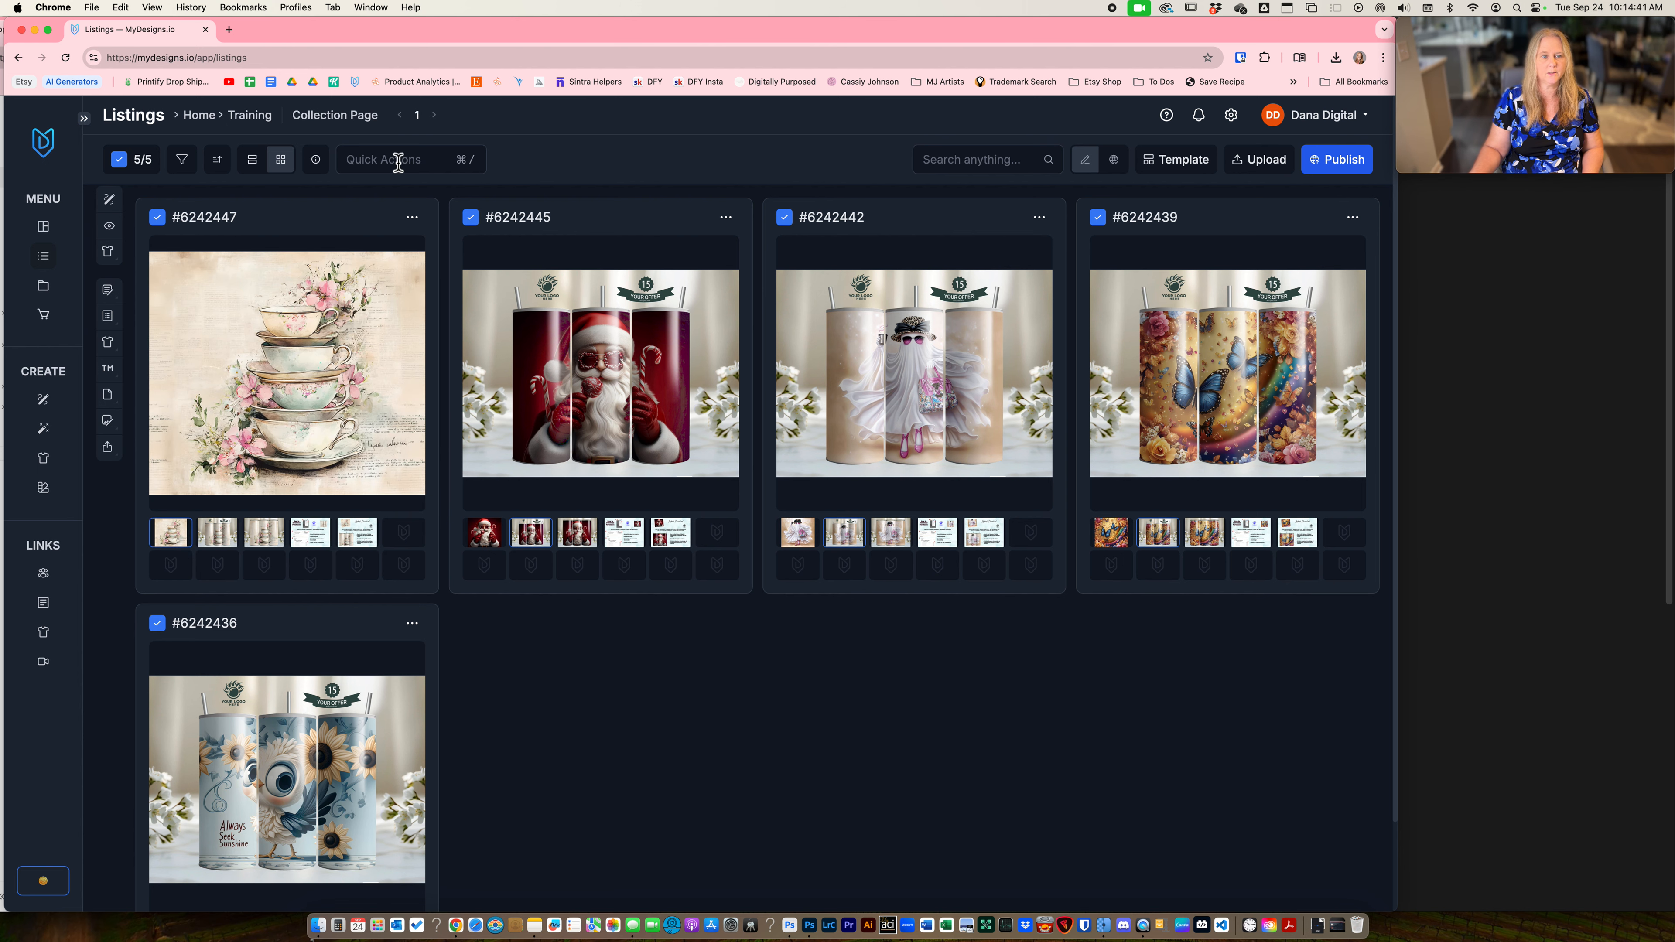
- Start Image Mockups for the five selected listings with the custom mockup "20 oz Tumbler Wrap Mockup Main Blurred"
click(374, 162)
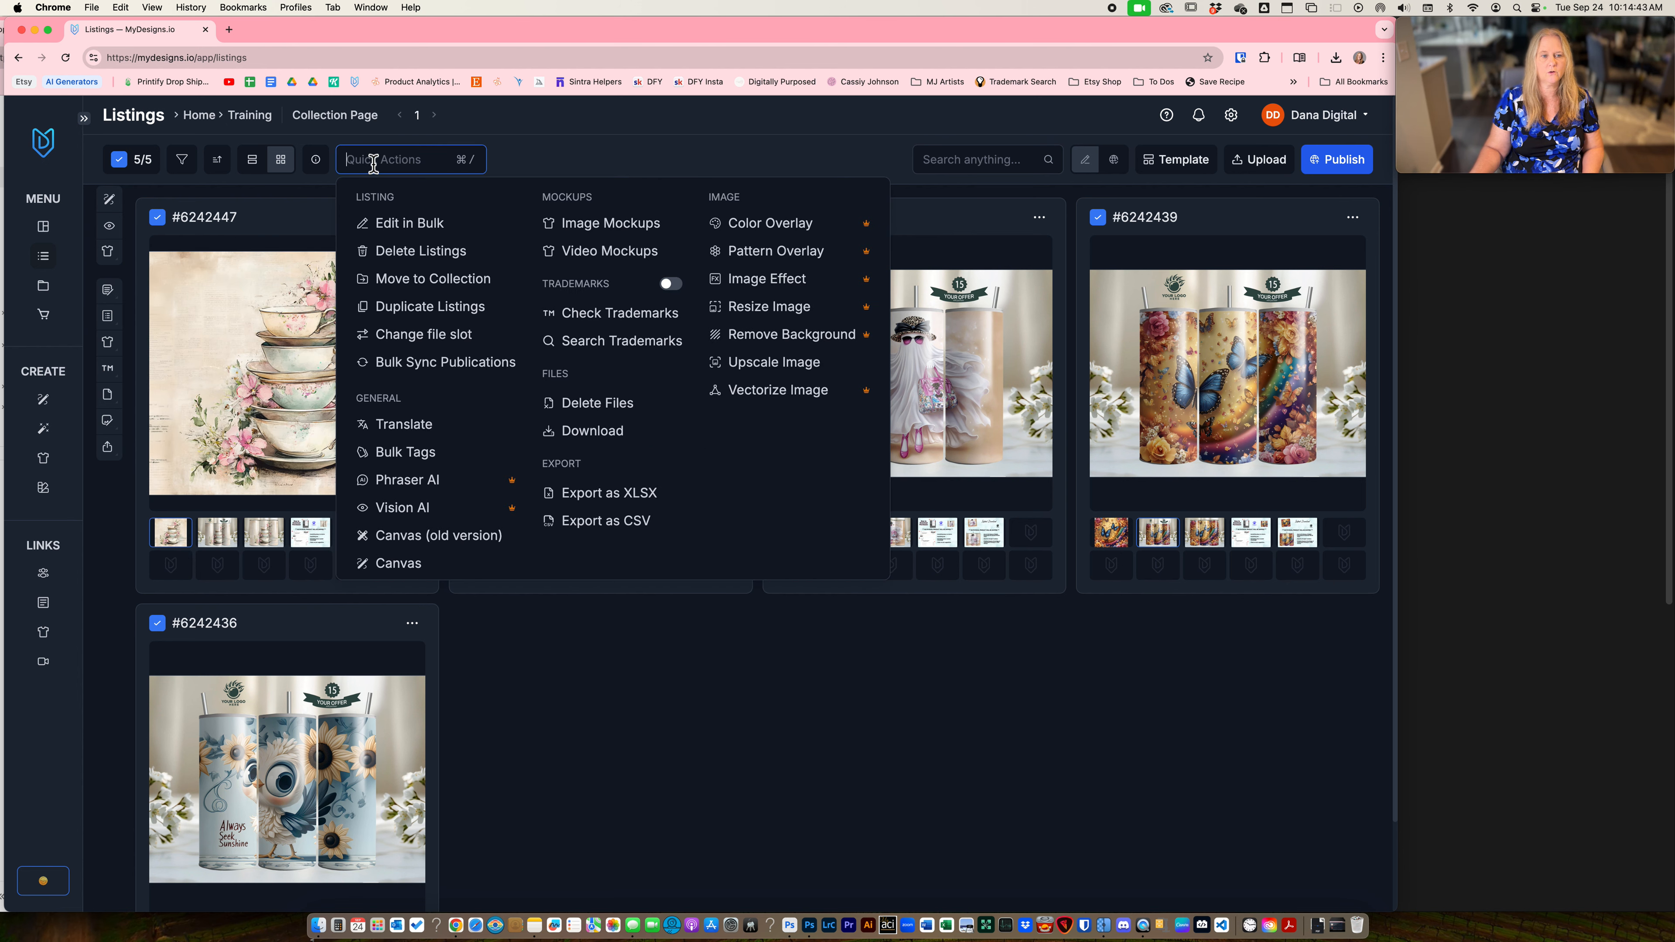
click(584, 224)
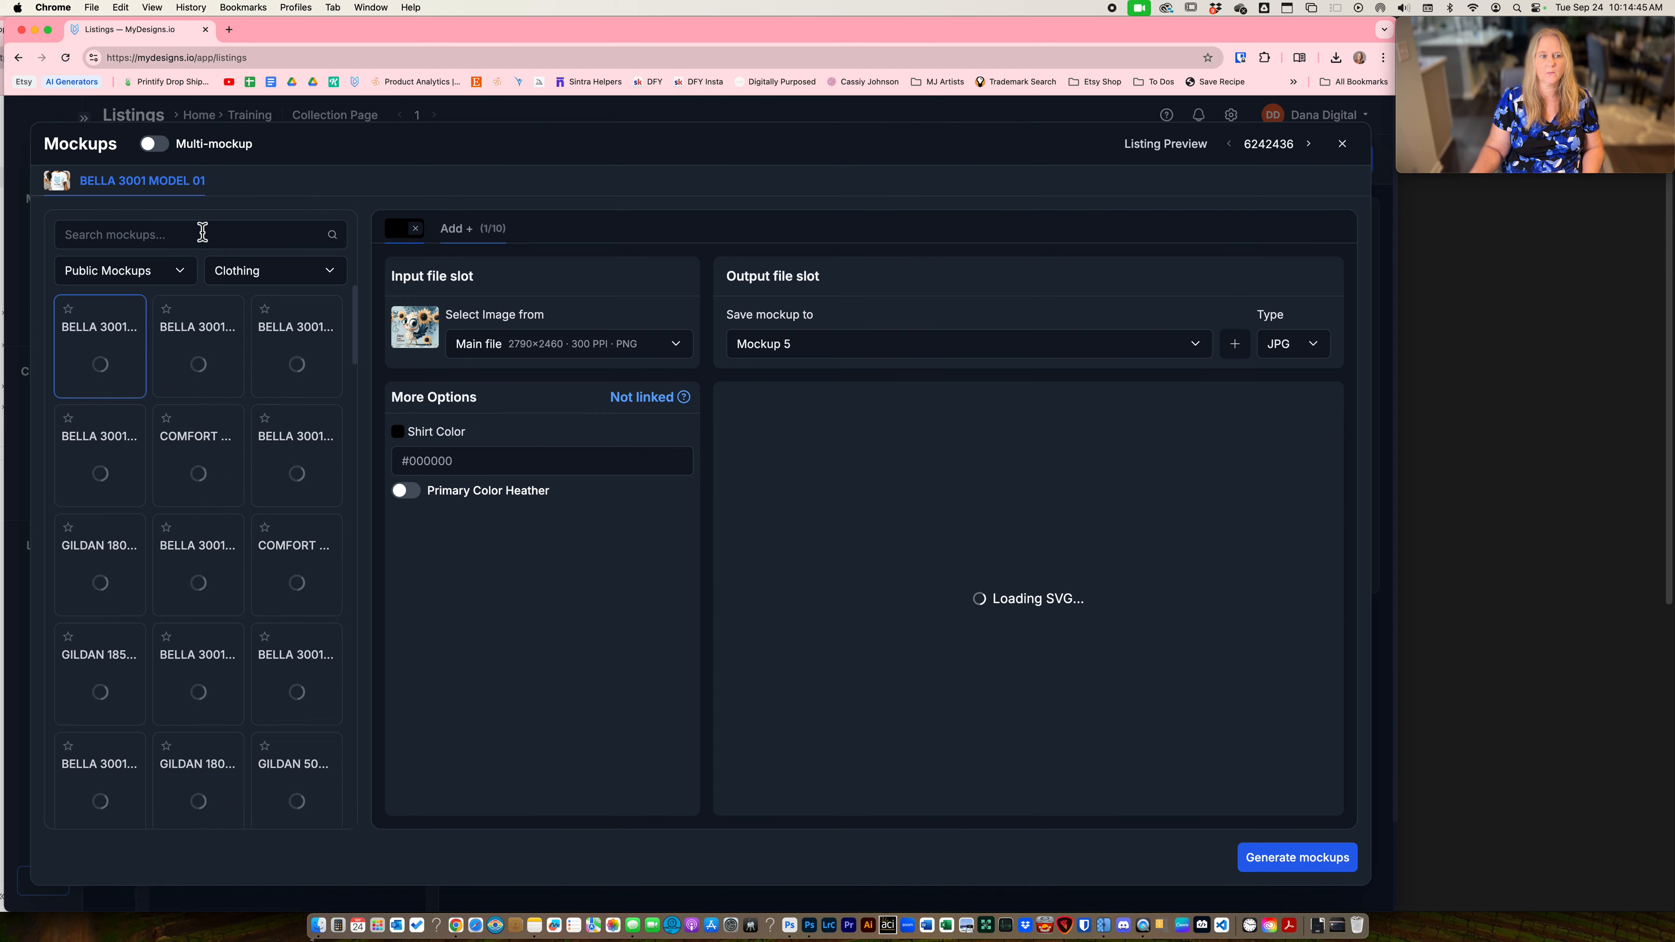
click(138, 271)
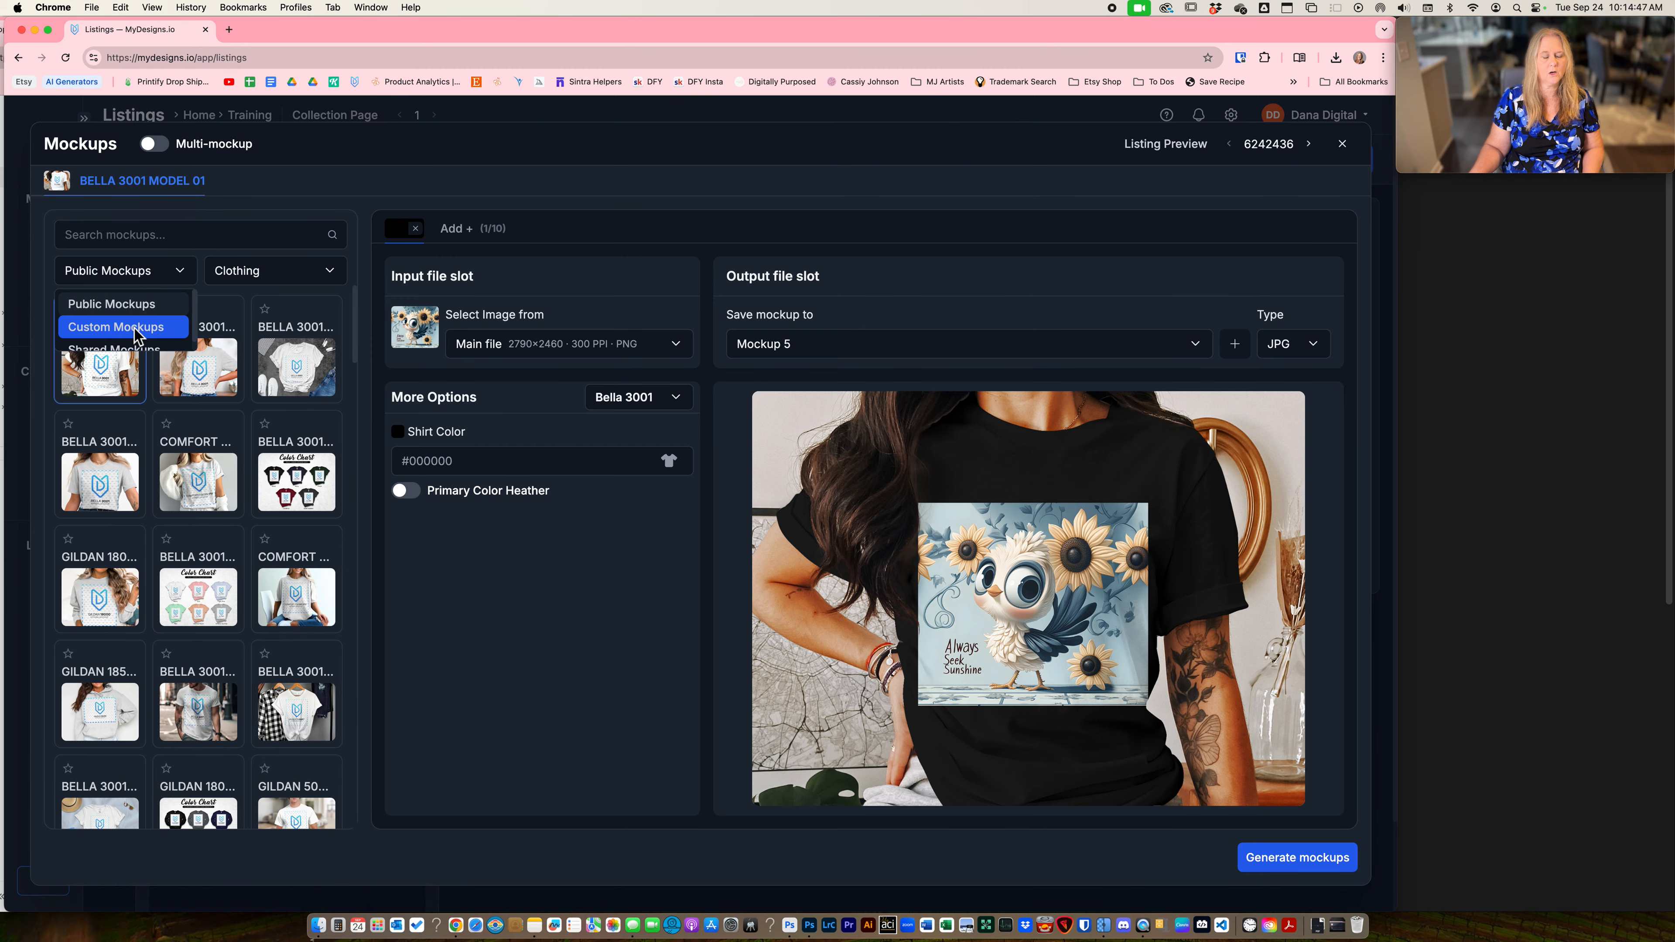
click(136, 329)
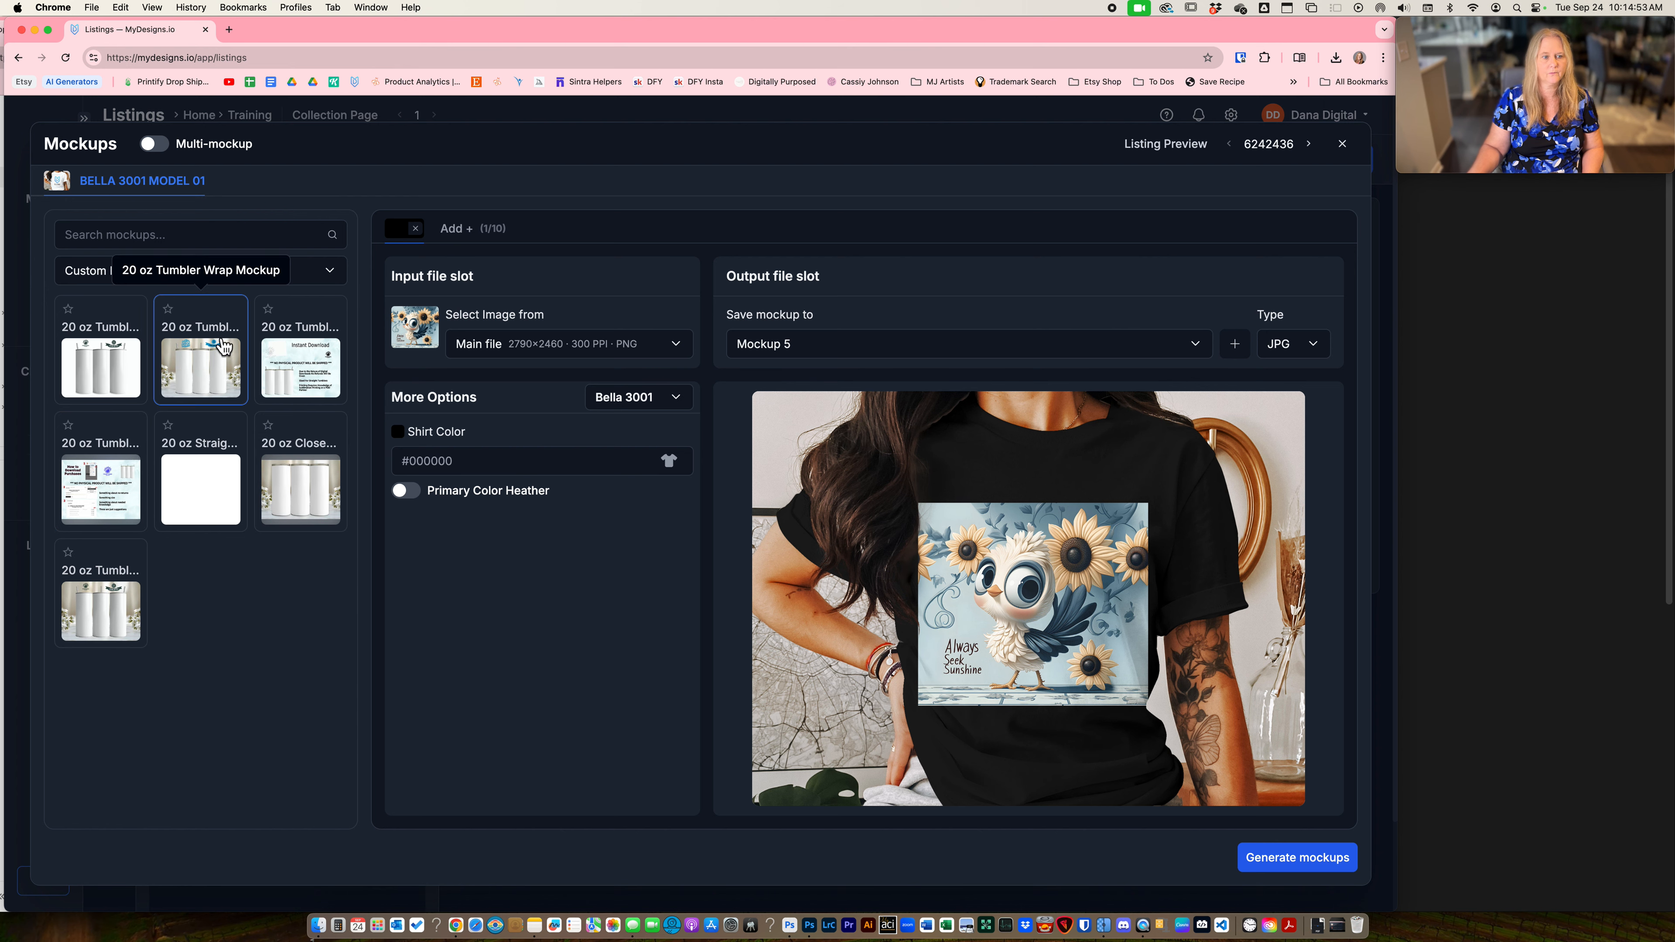
click(101, 380)
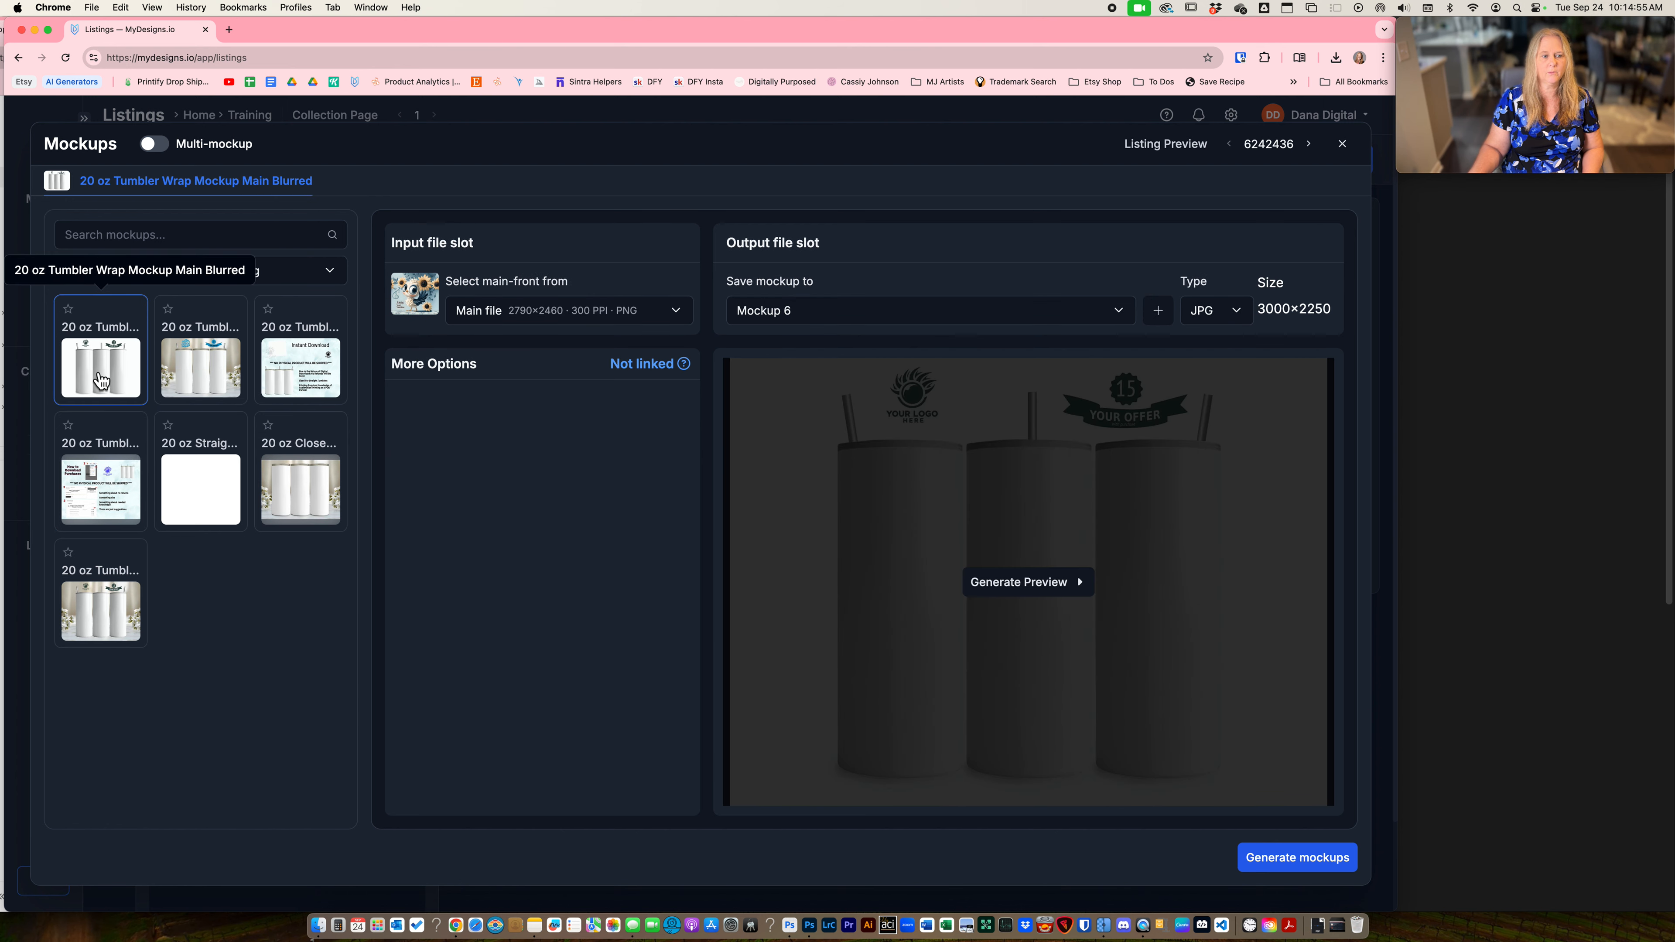
- Save the mockup output to the Mockup 5 slot and generate the mockups for all selected listings
click(835, 322)
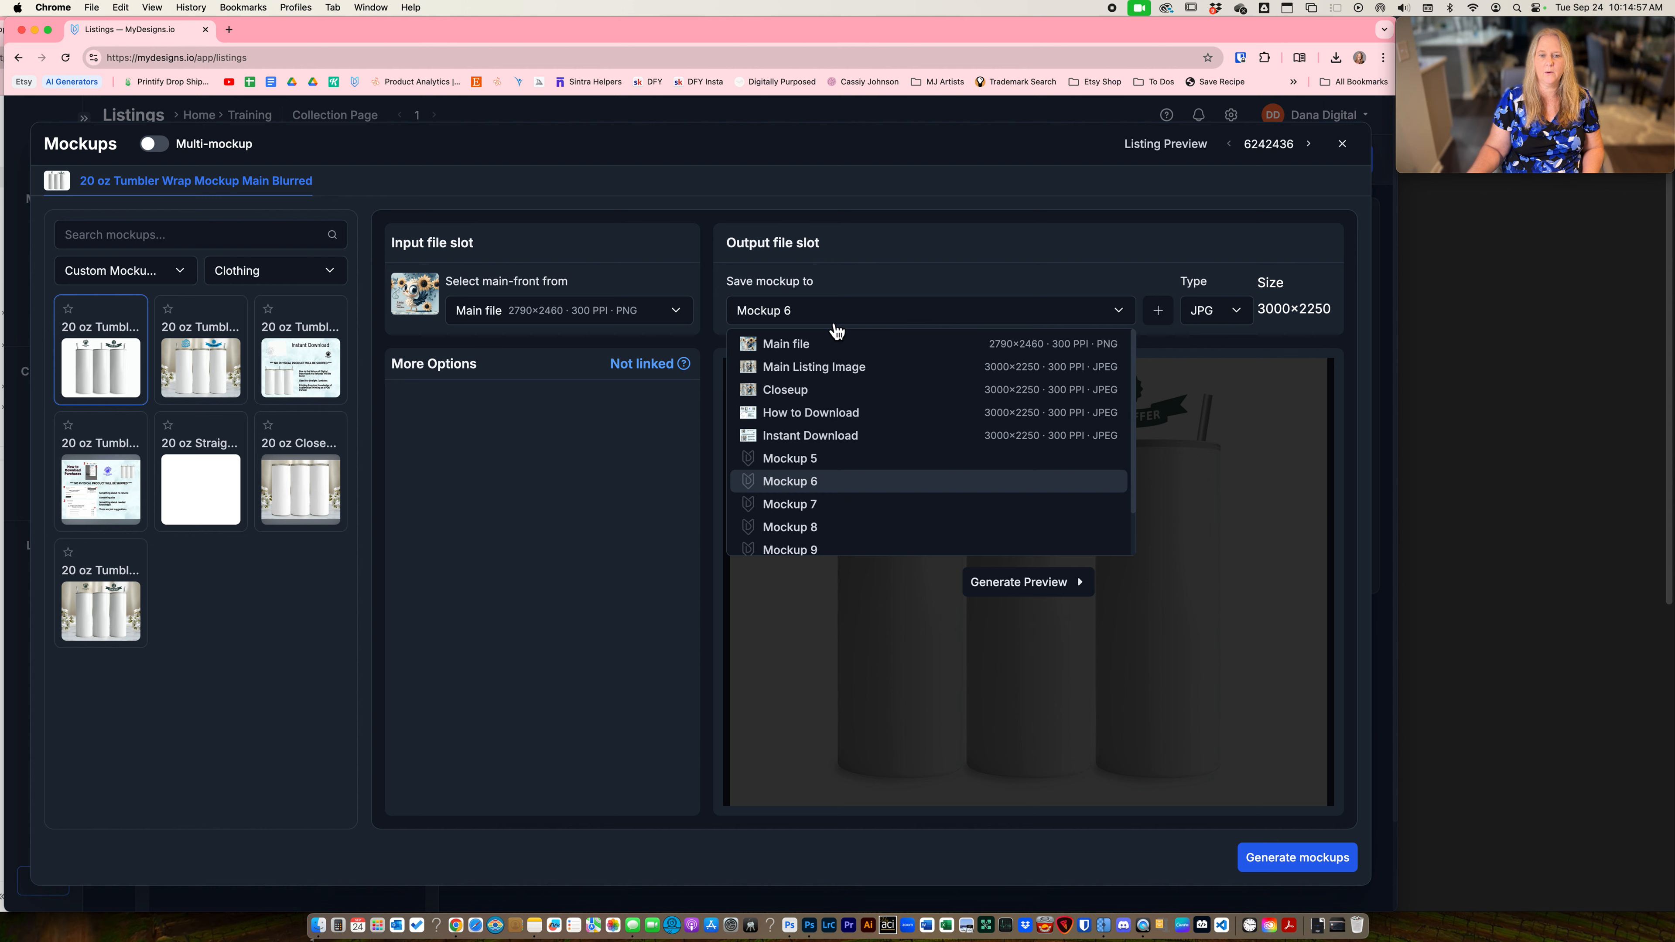
click(813, 367)
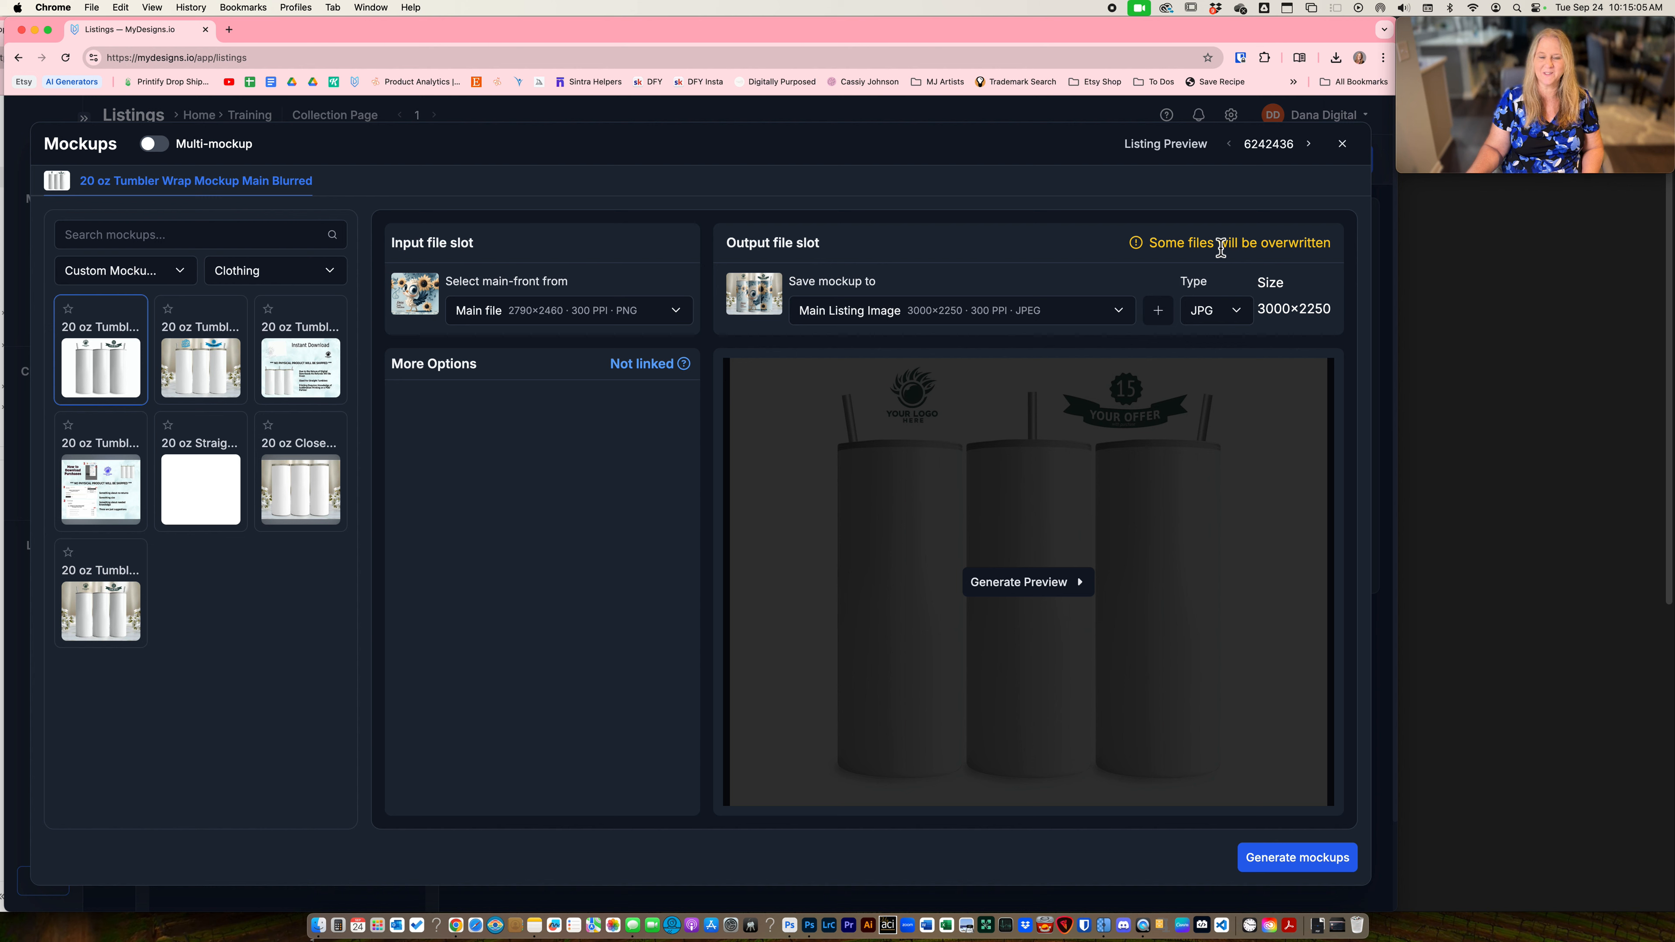
click(936, 323)
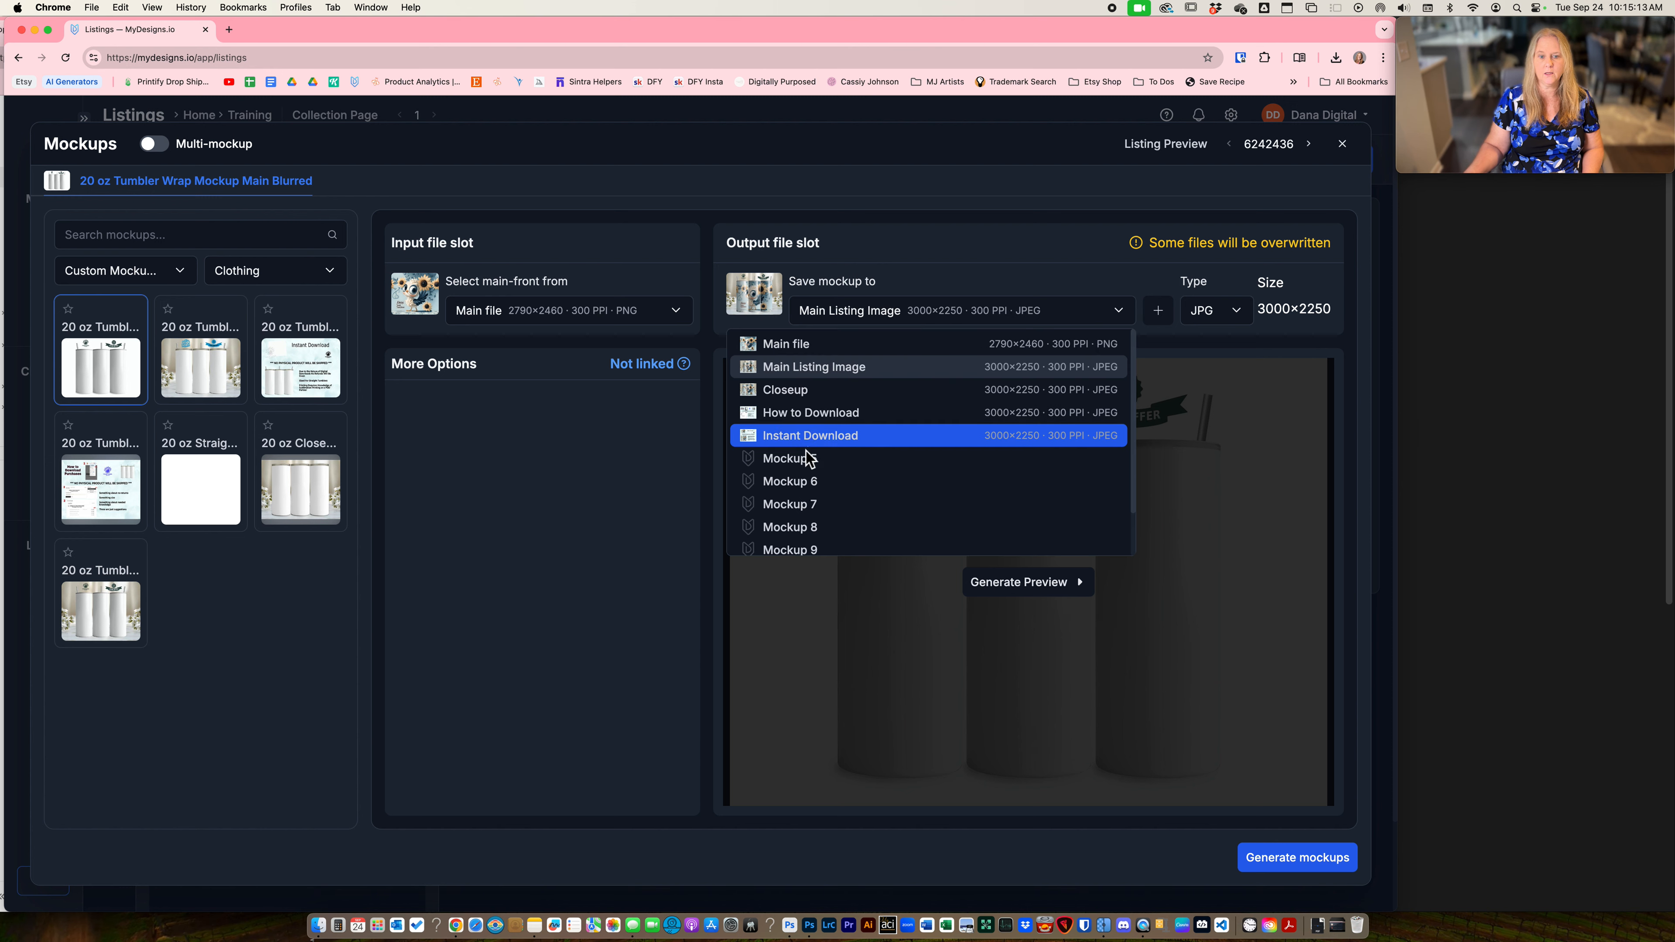
click(790, 460)
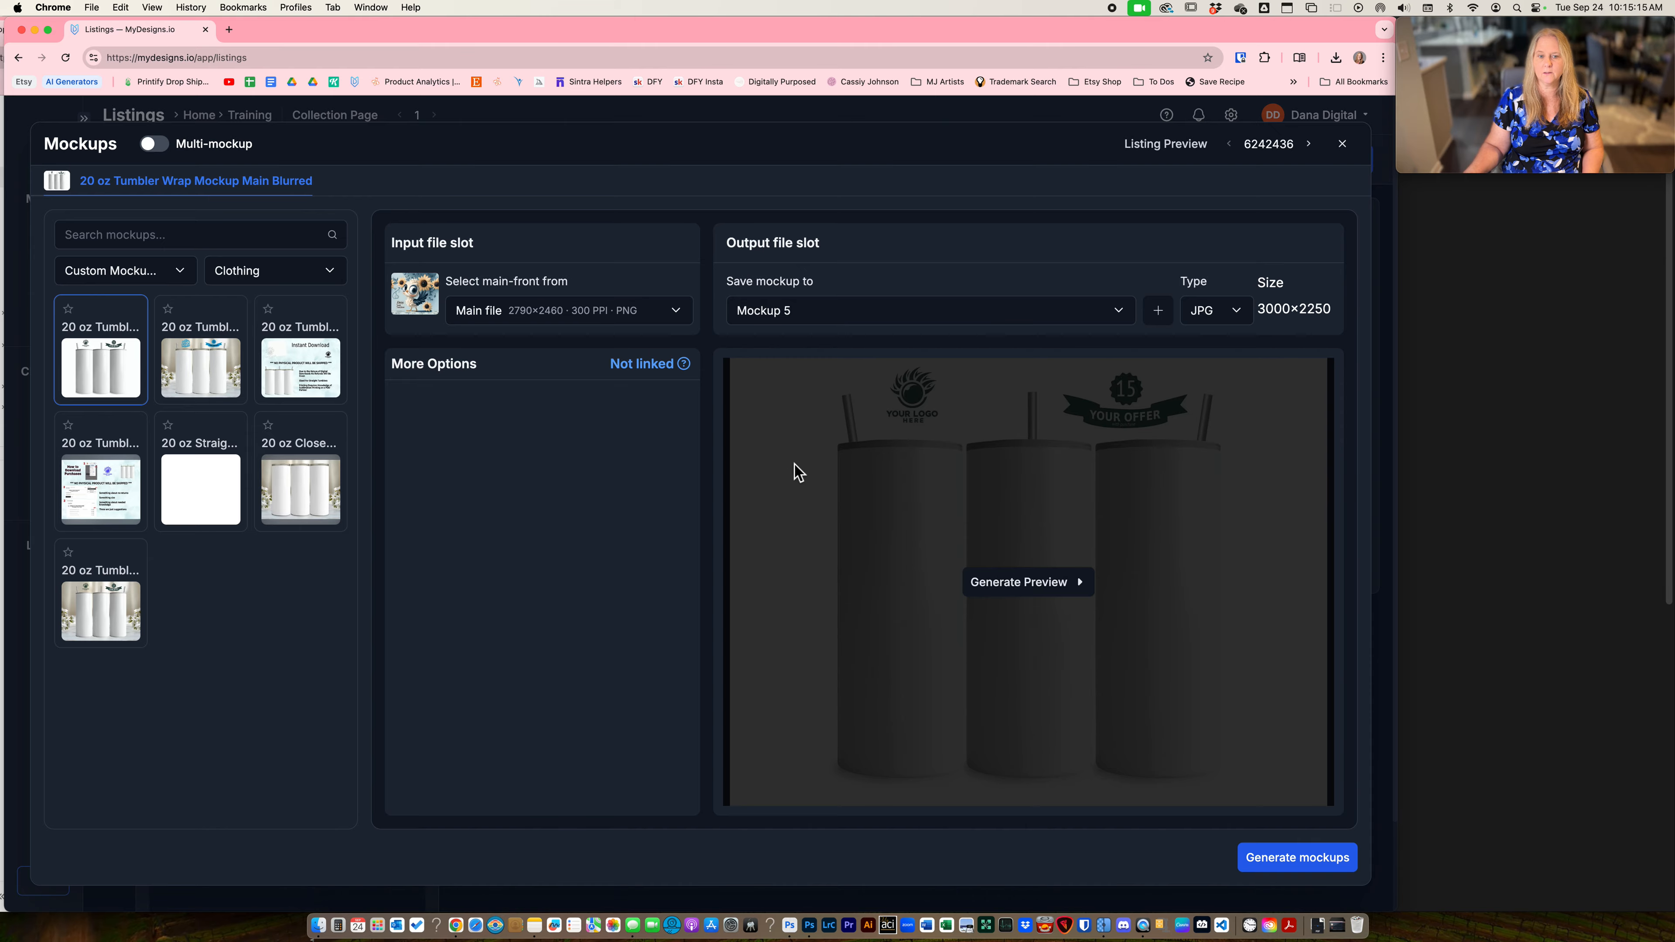
click(1313, 871)
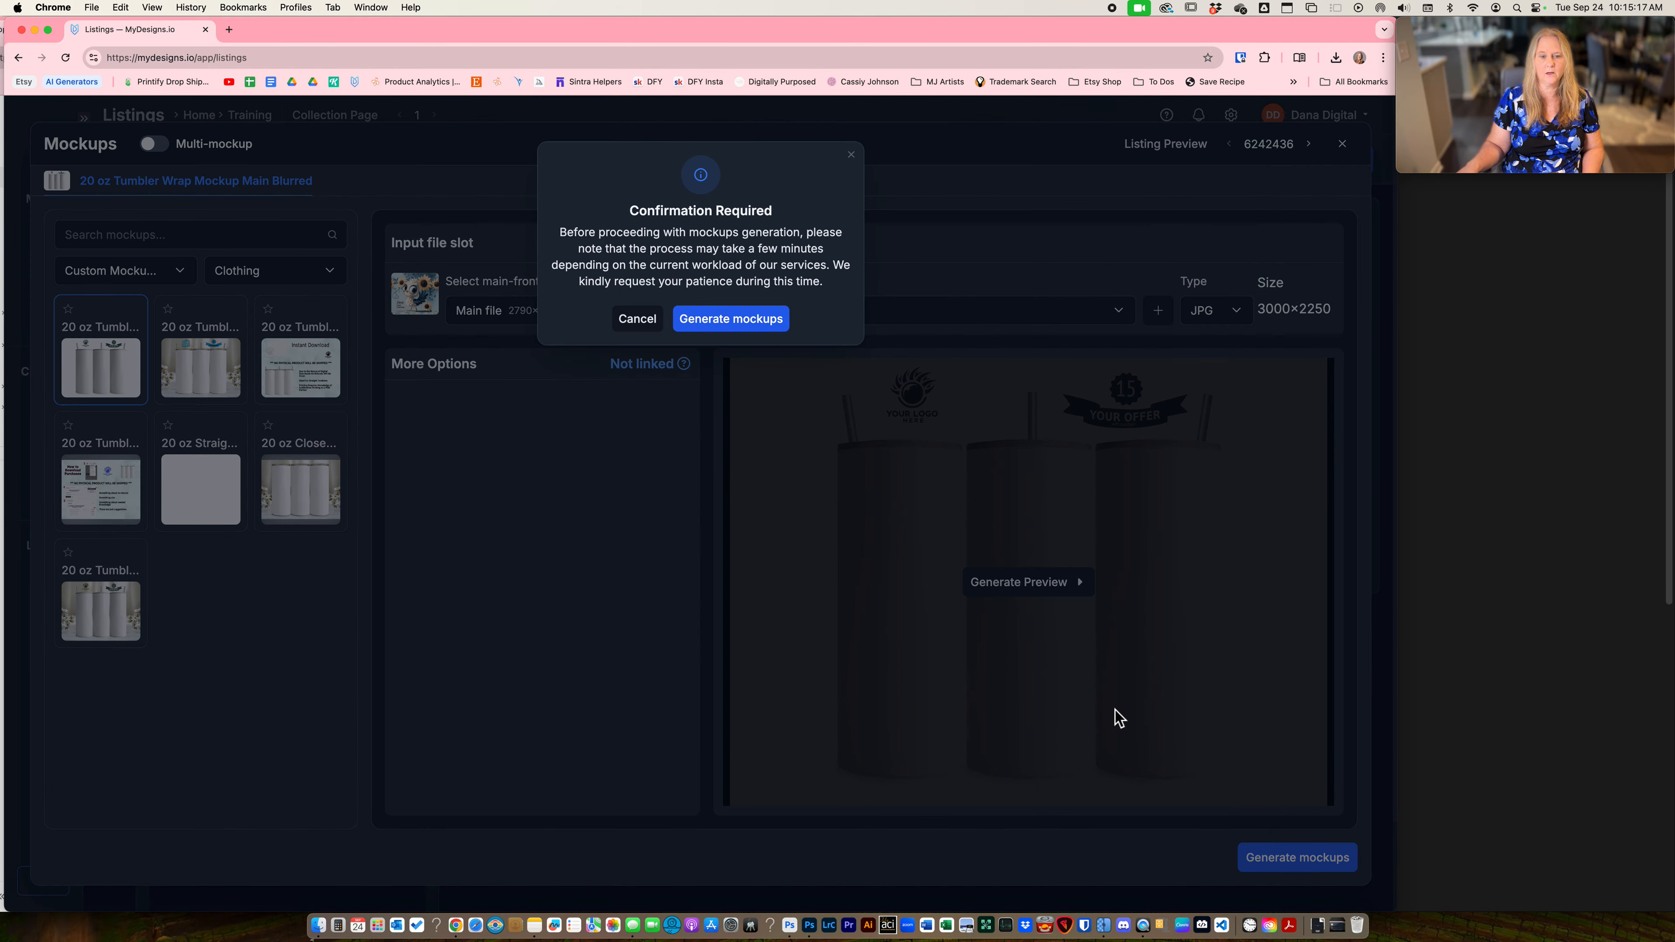
click(761, 332)
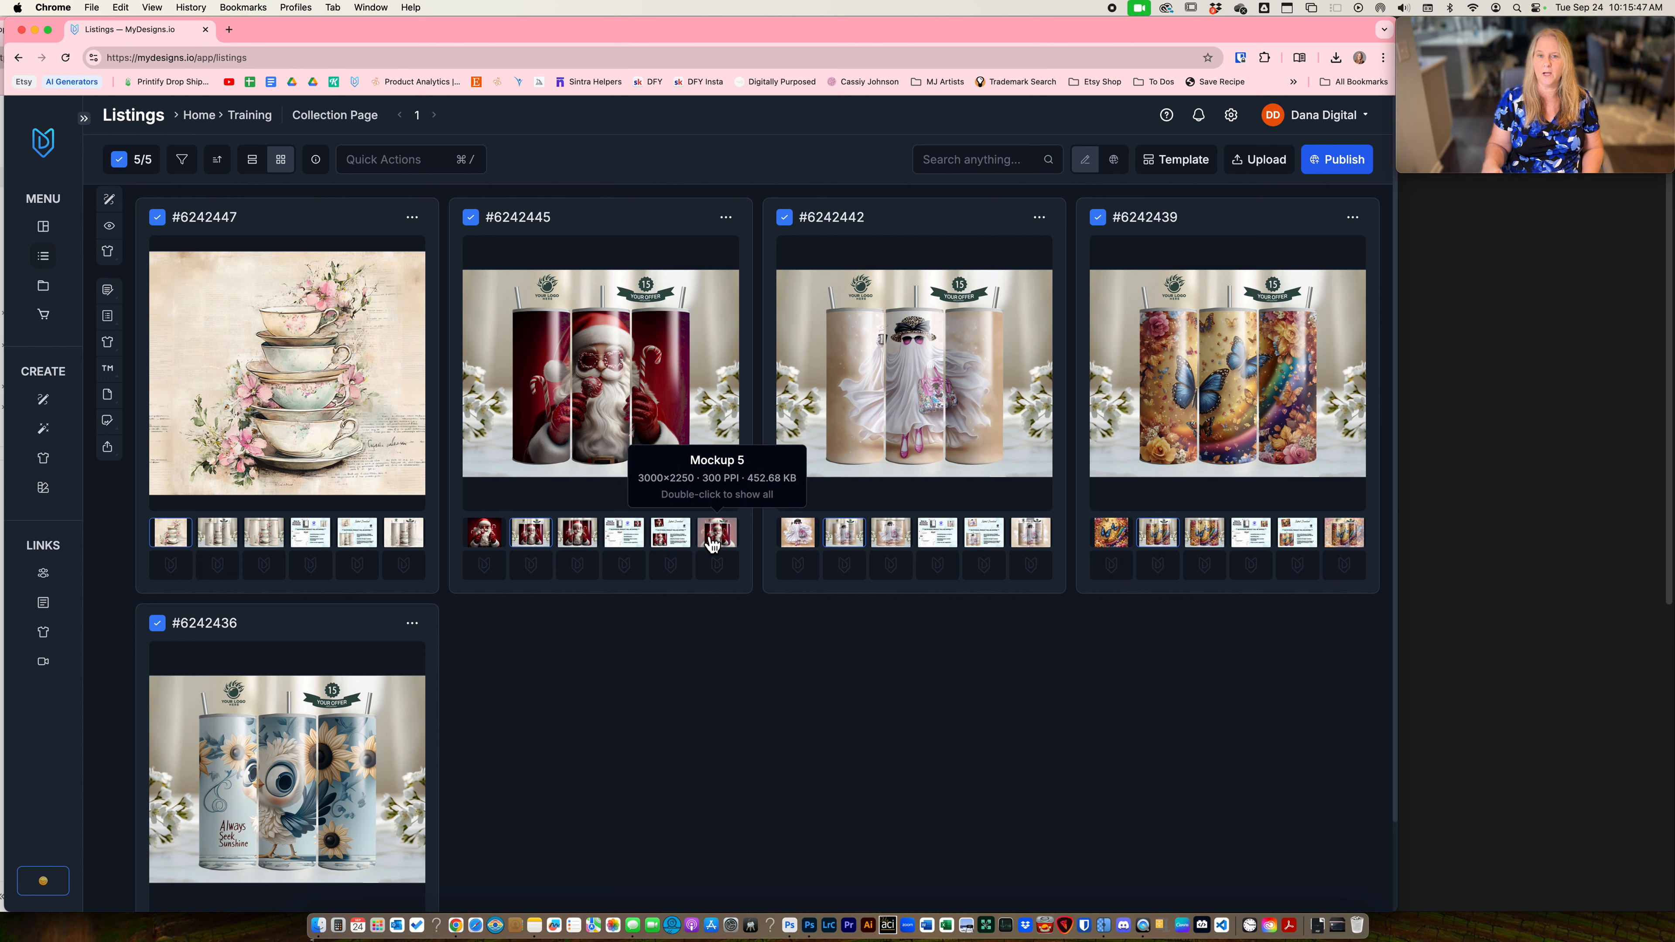
- Swap the files in the Main Listing Image and Mockup 5 slots across the selected listings, and show the teacup listing's main image
click(388, 160)
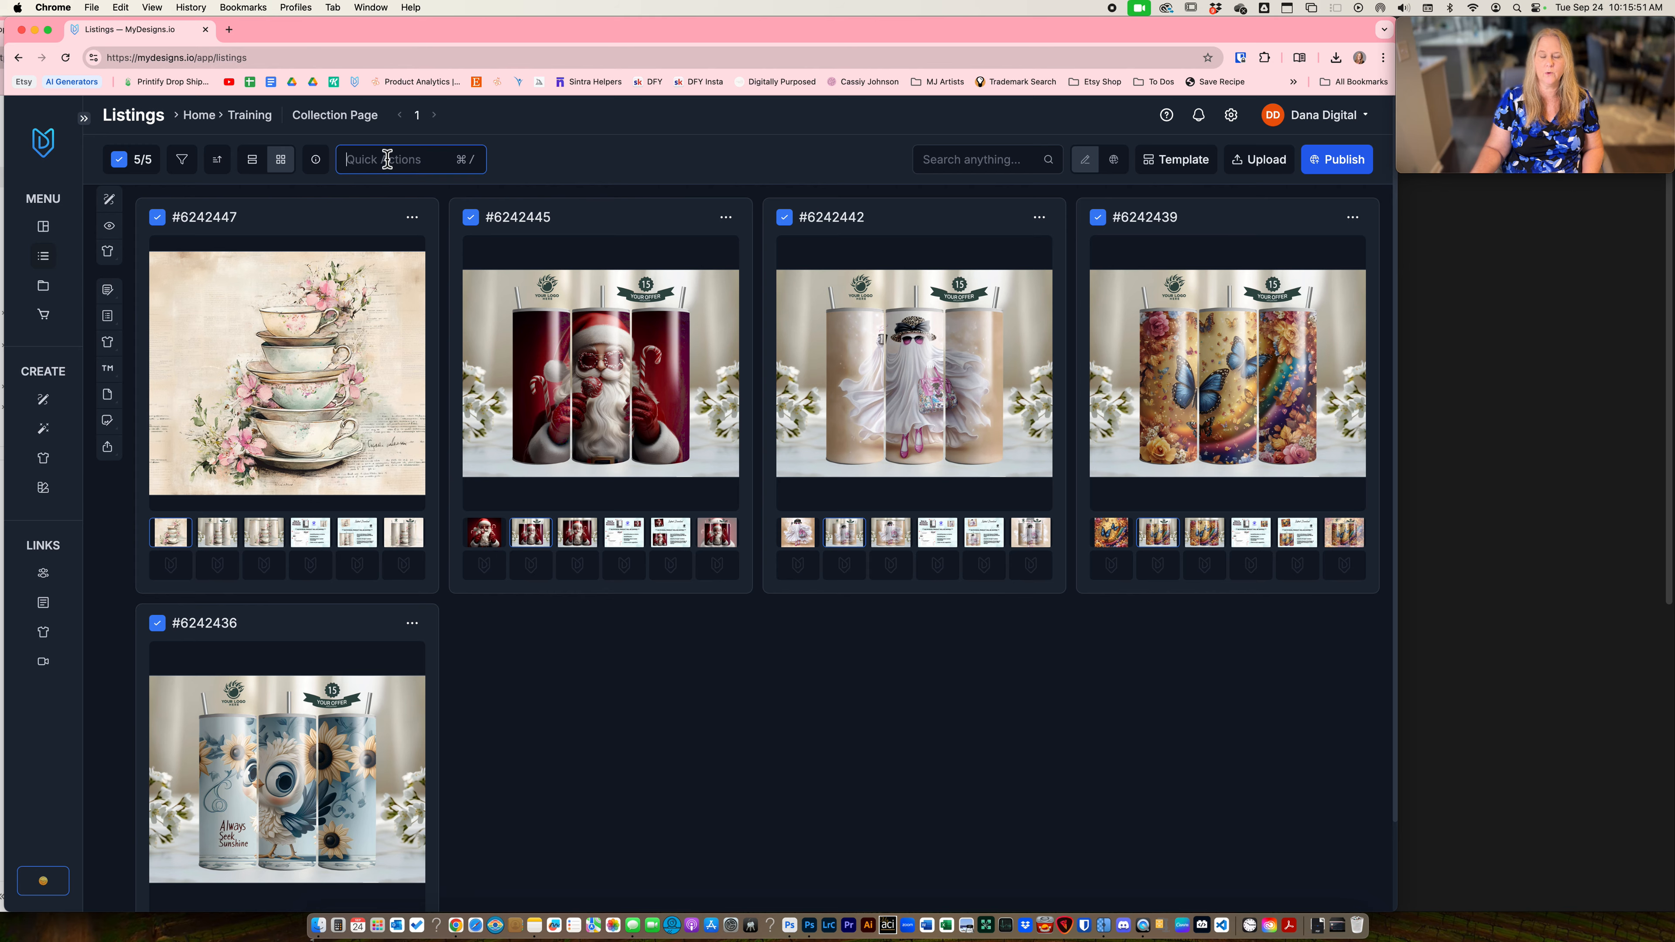
click(455, 334)
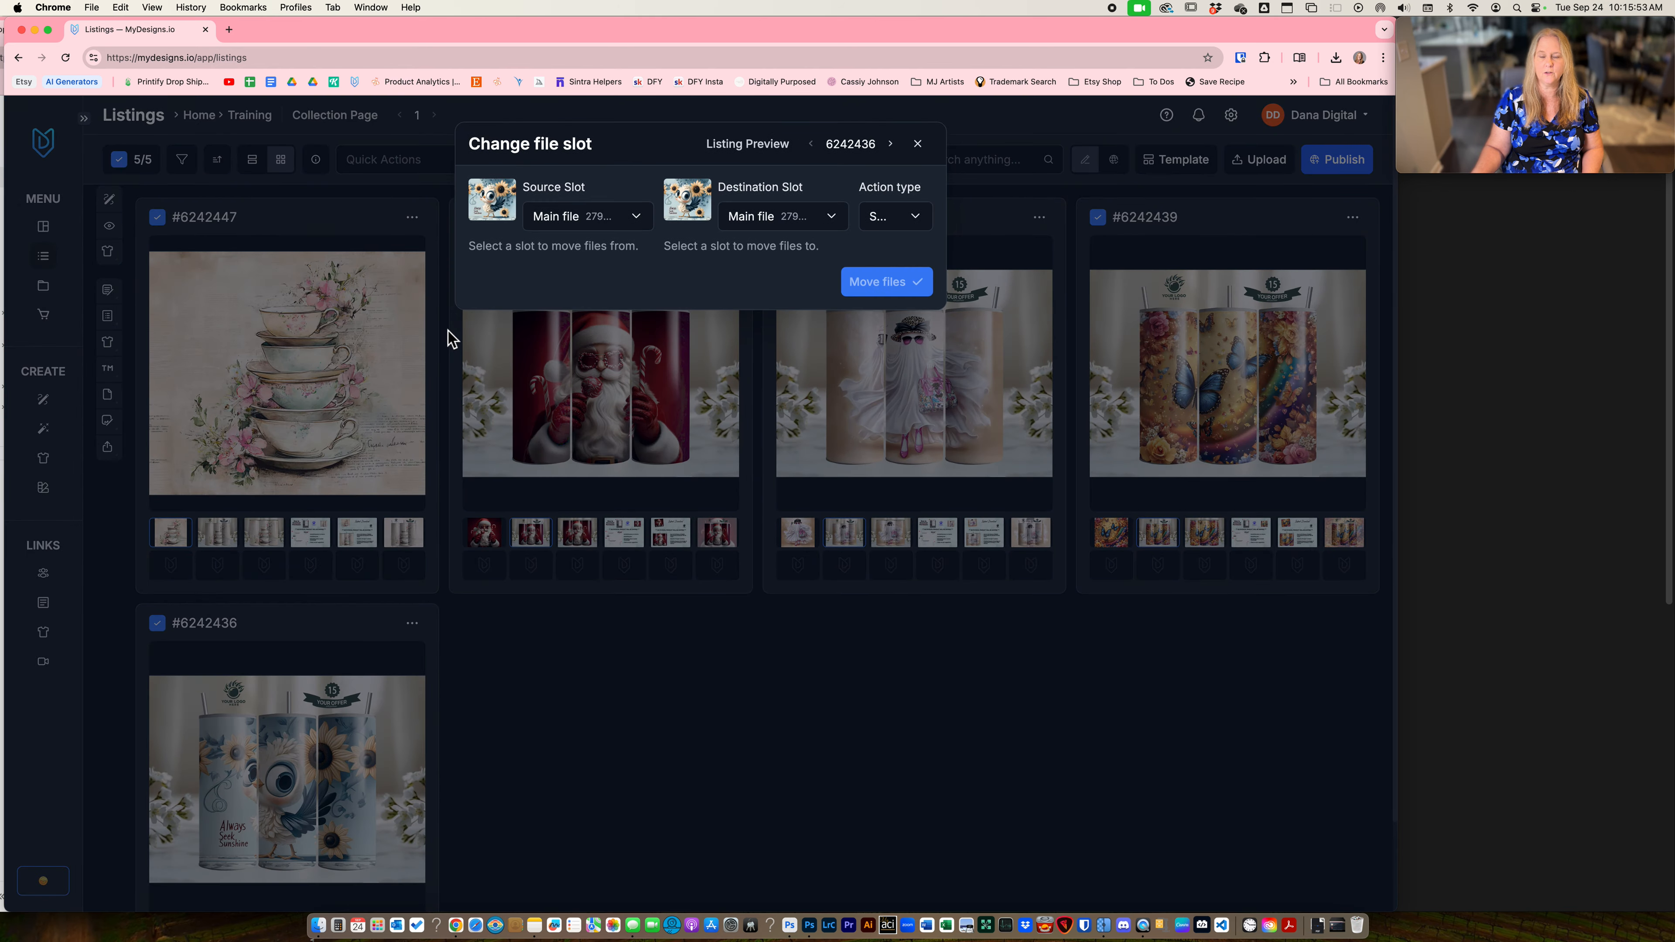
click(889, 222)
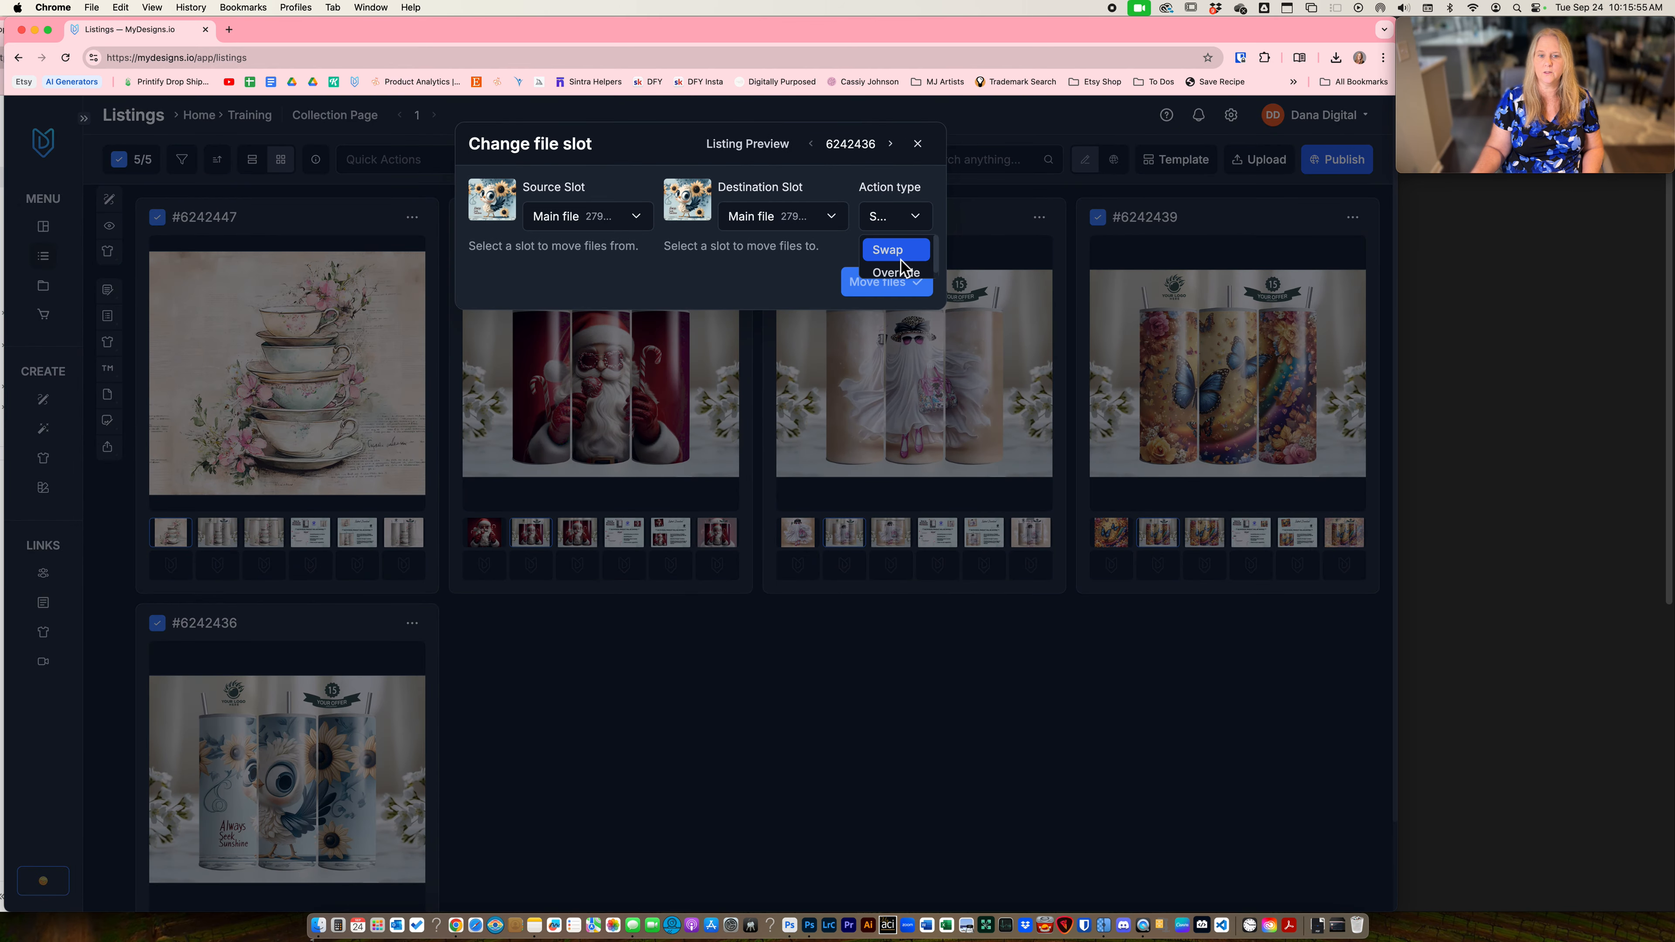
click(913, 219)
click(557, 230)
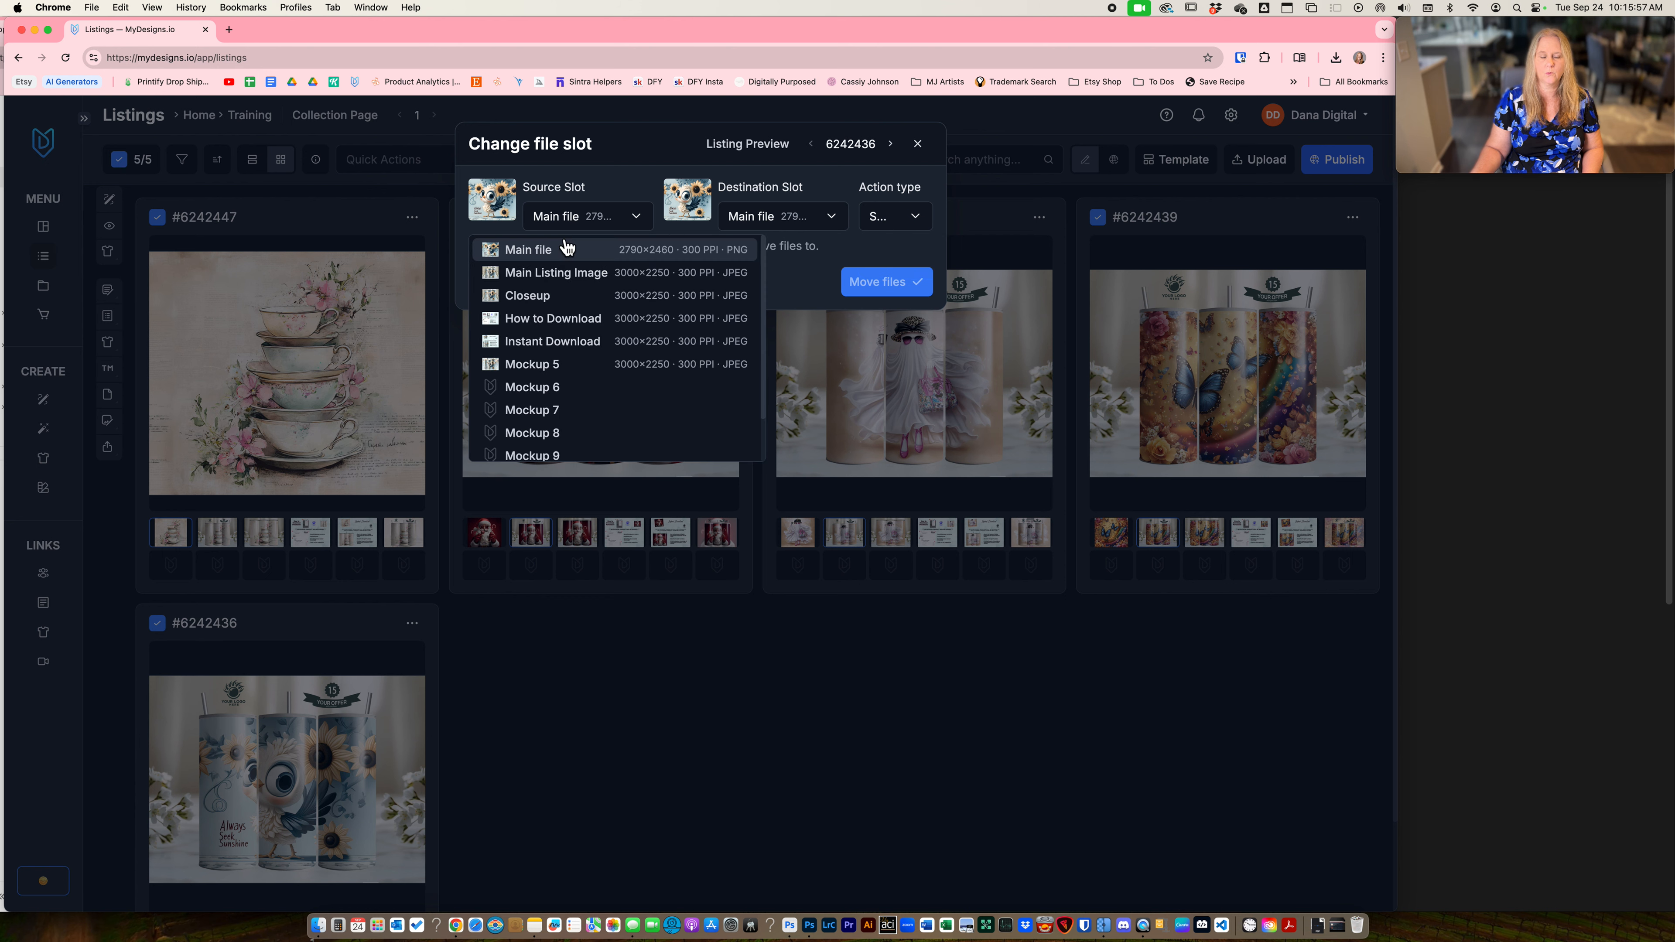
click(561, 277)
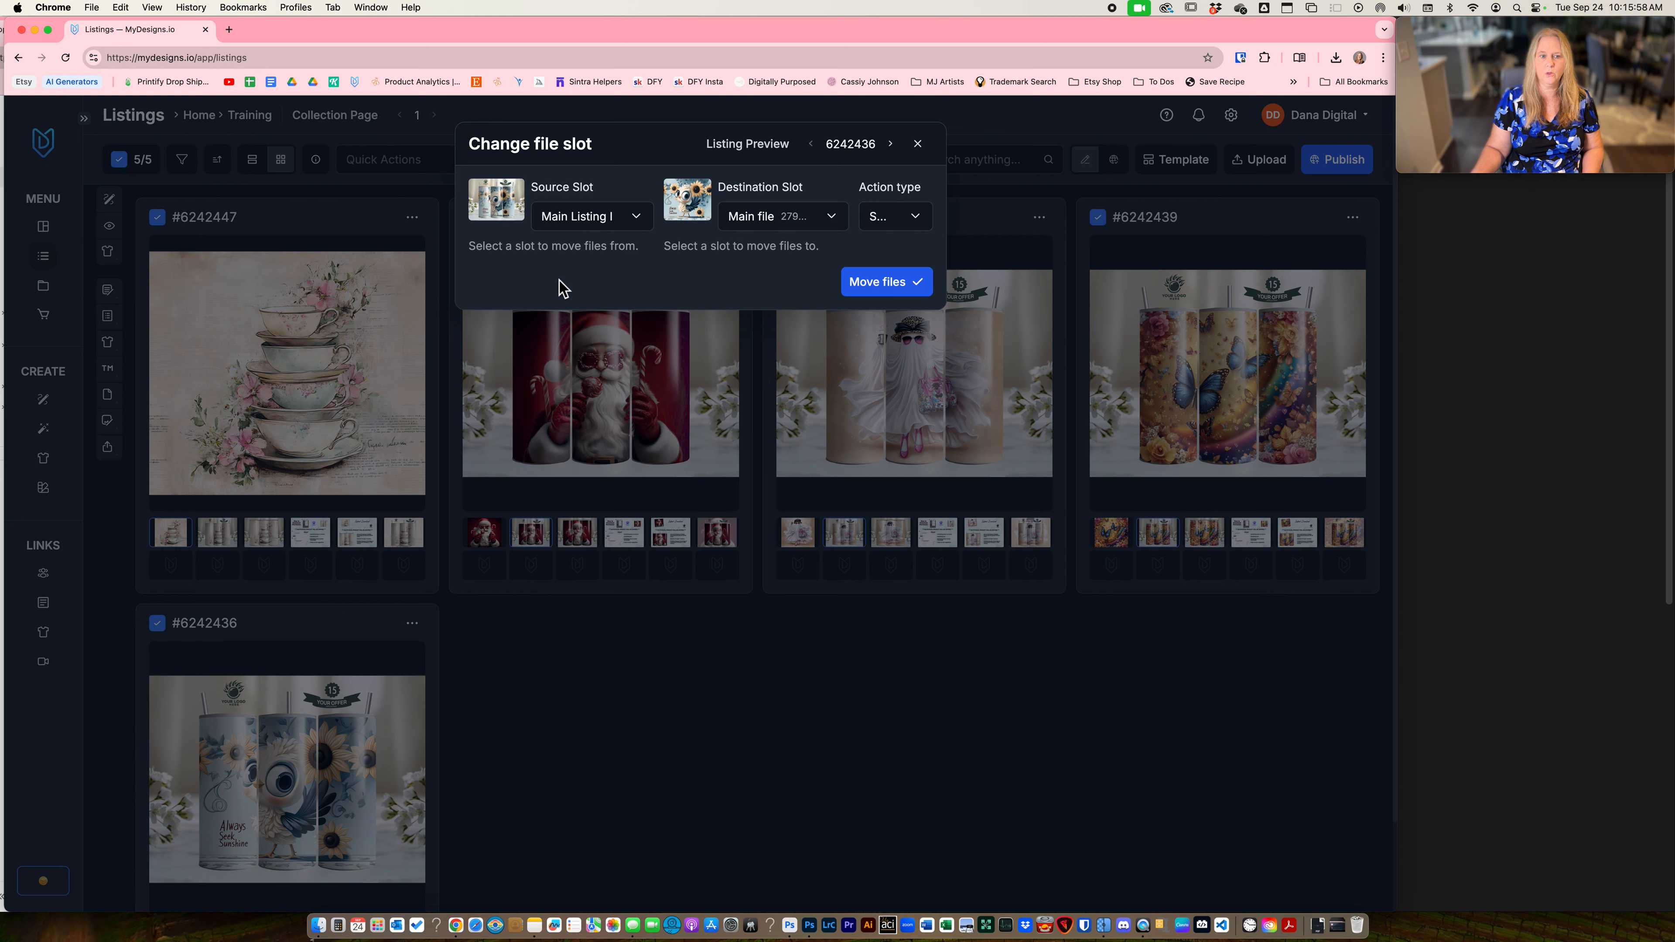
click(774, 223)
click(768, 364)
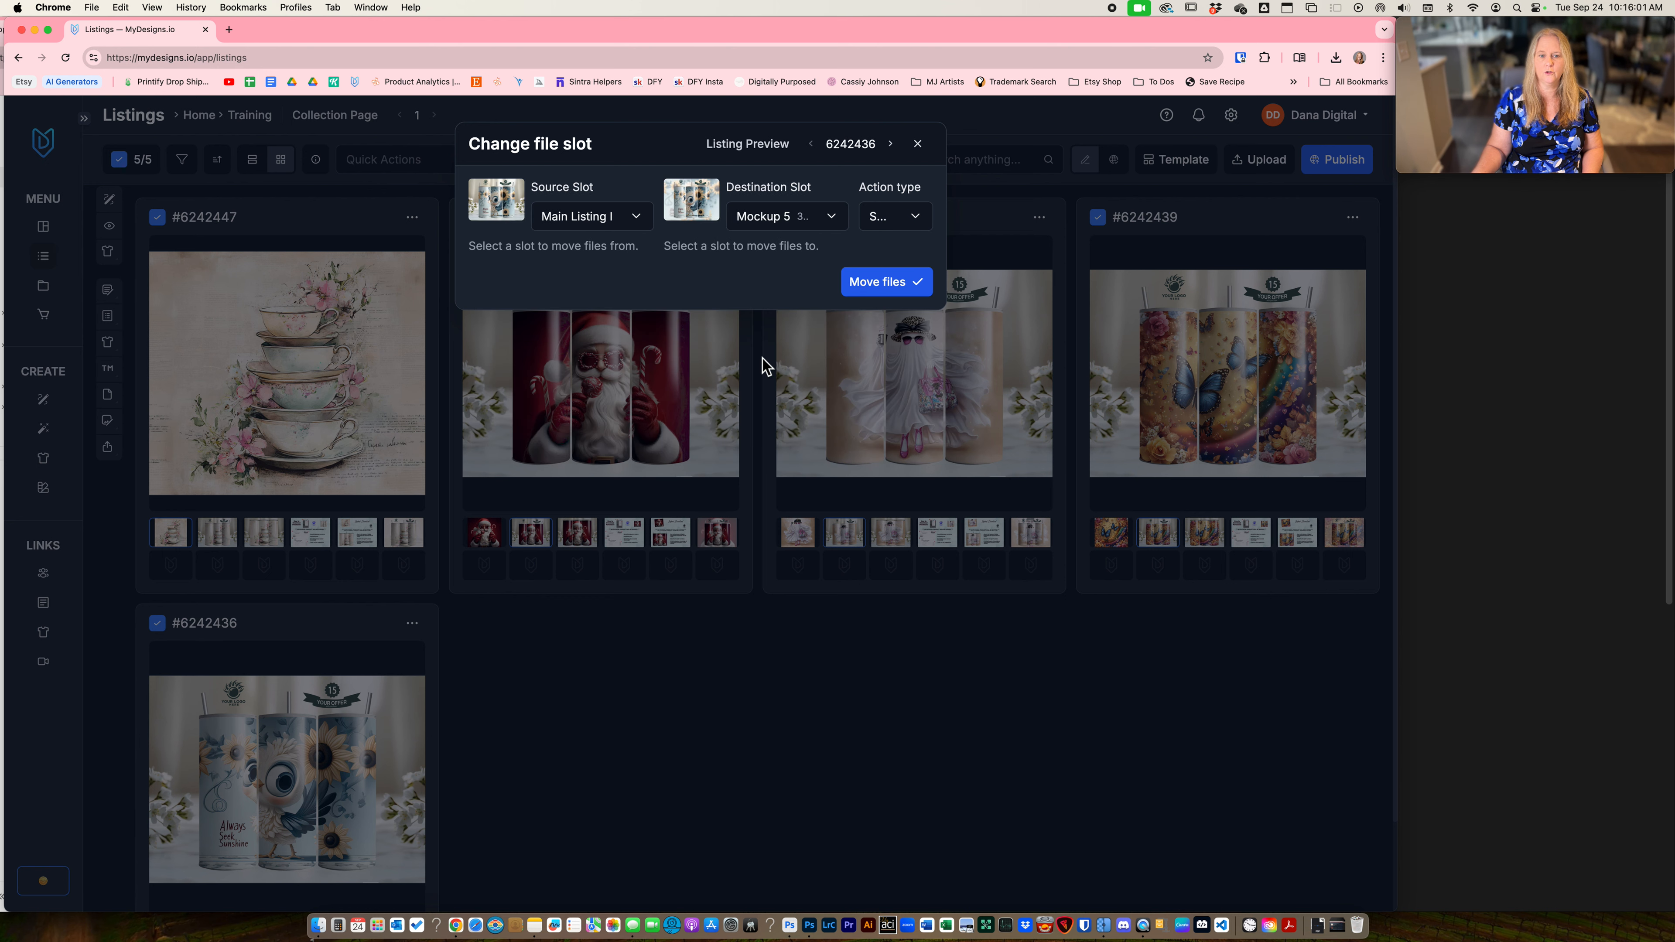
click(883, 287)
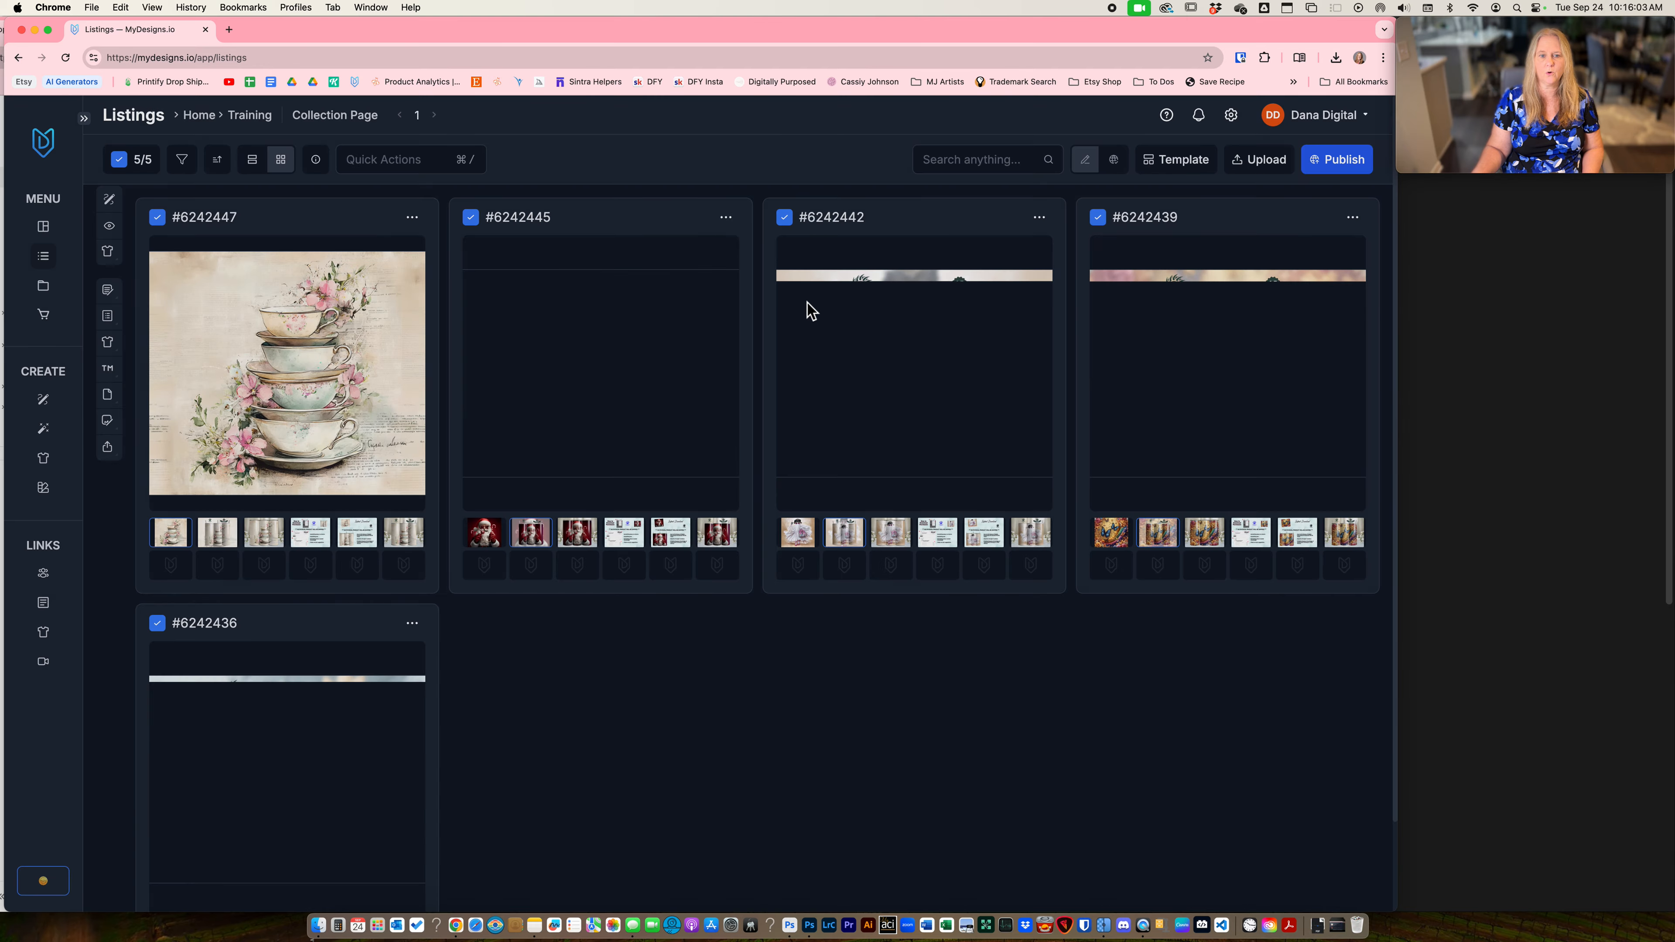
click(218, 537)
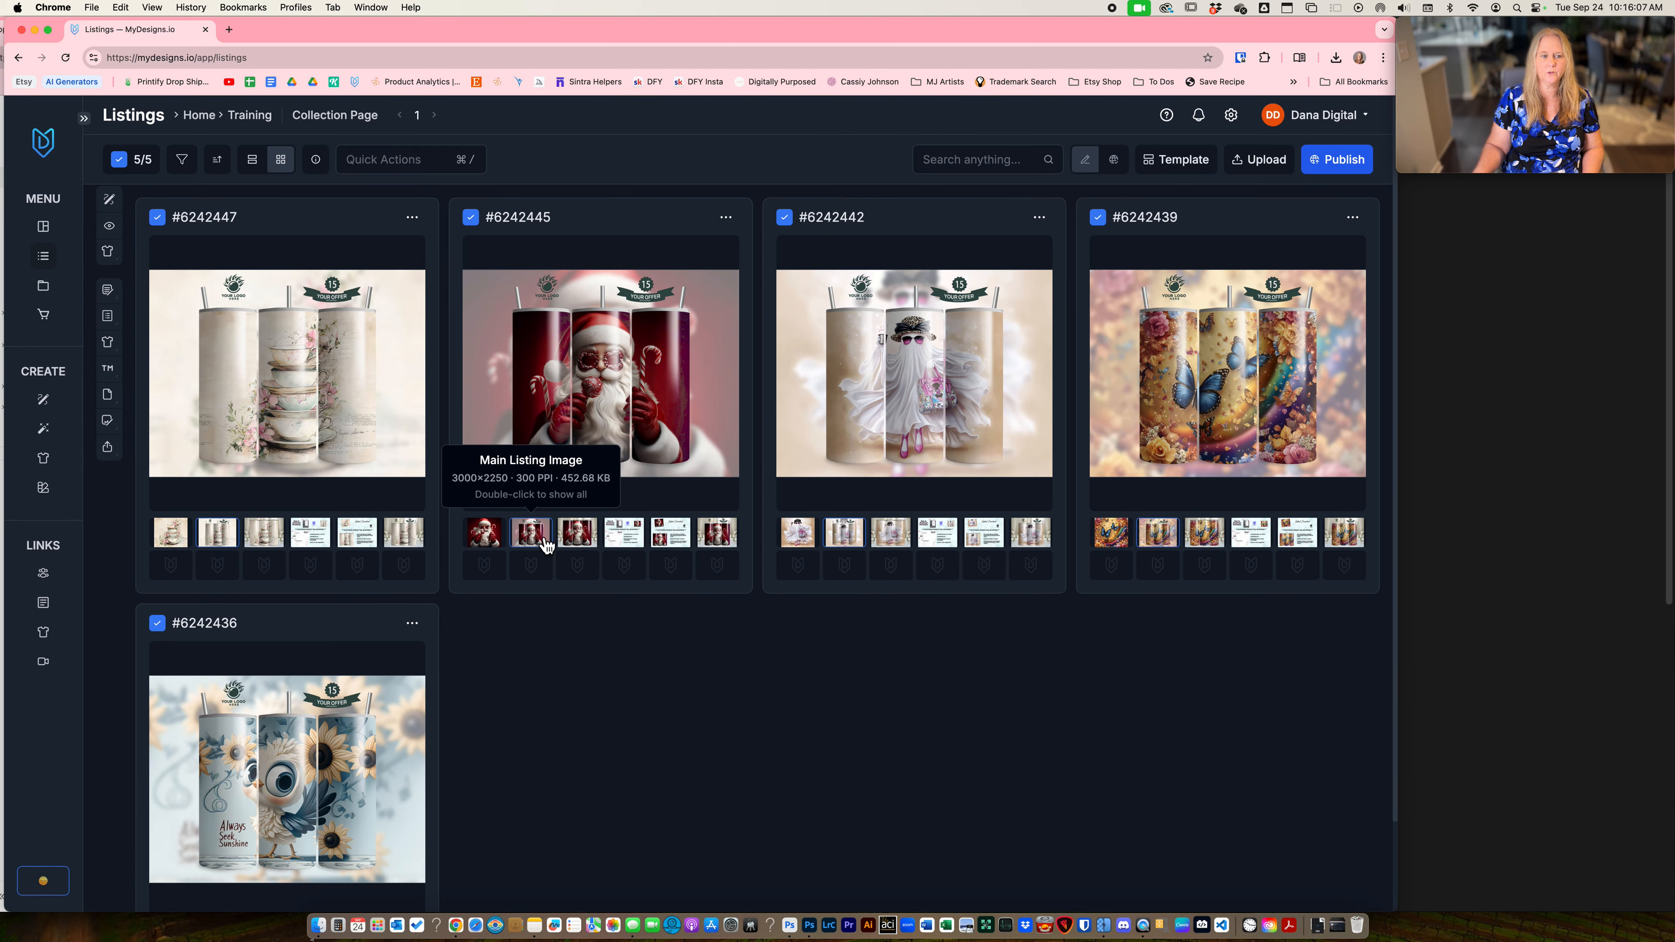
- Switch to the Etsy shop's listings window to check the draft listings' current images, and return to MyDesigns
click(371, 7)
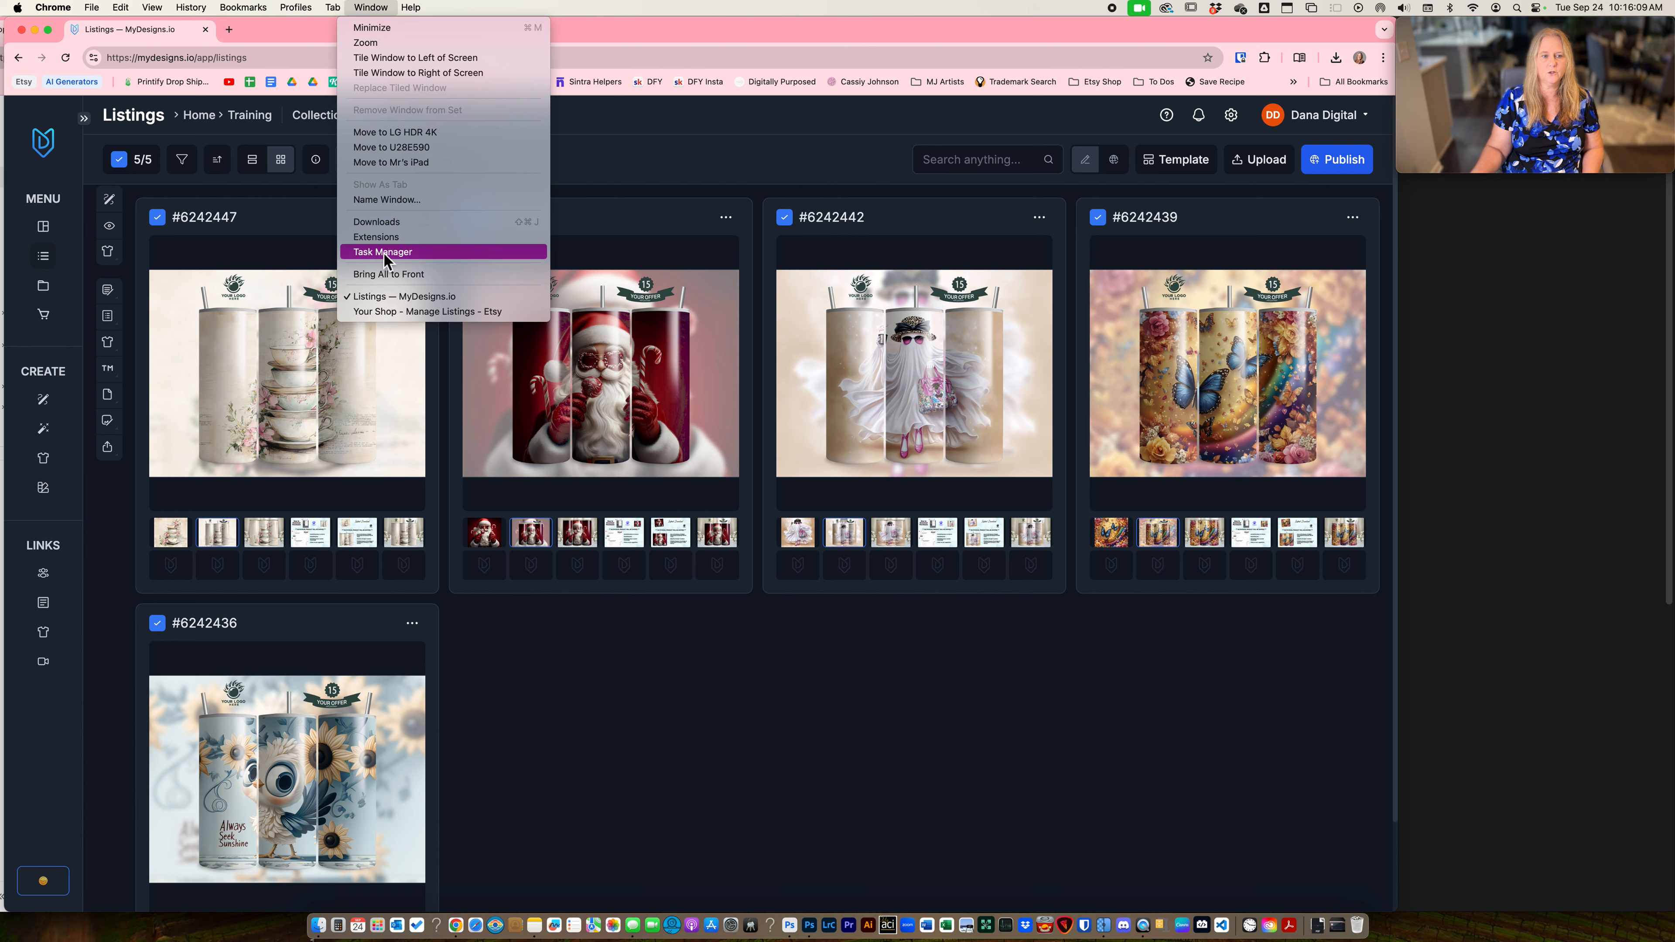
click(388, 310)
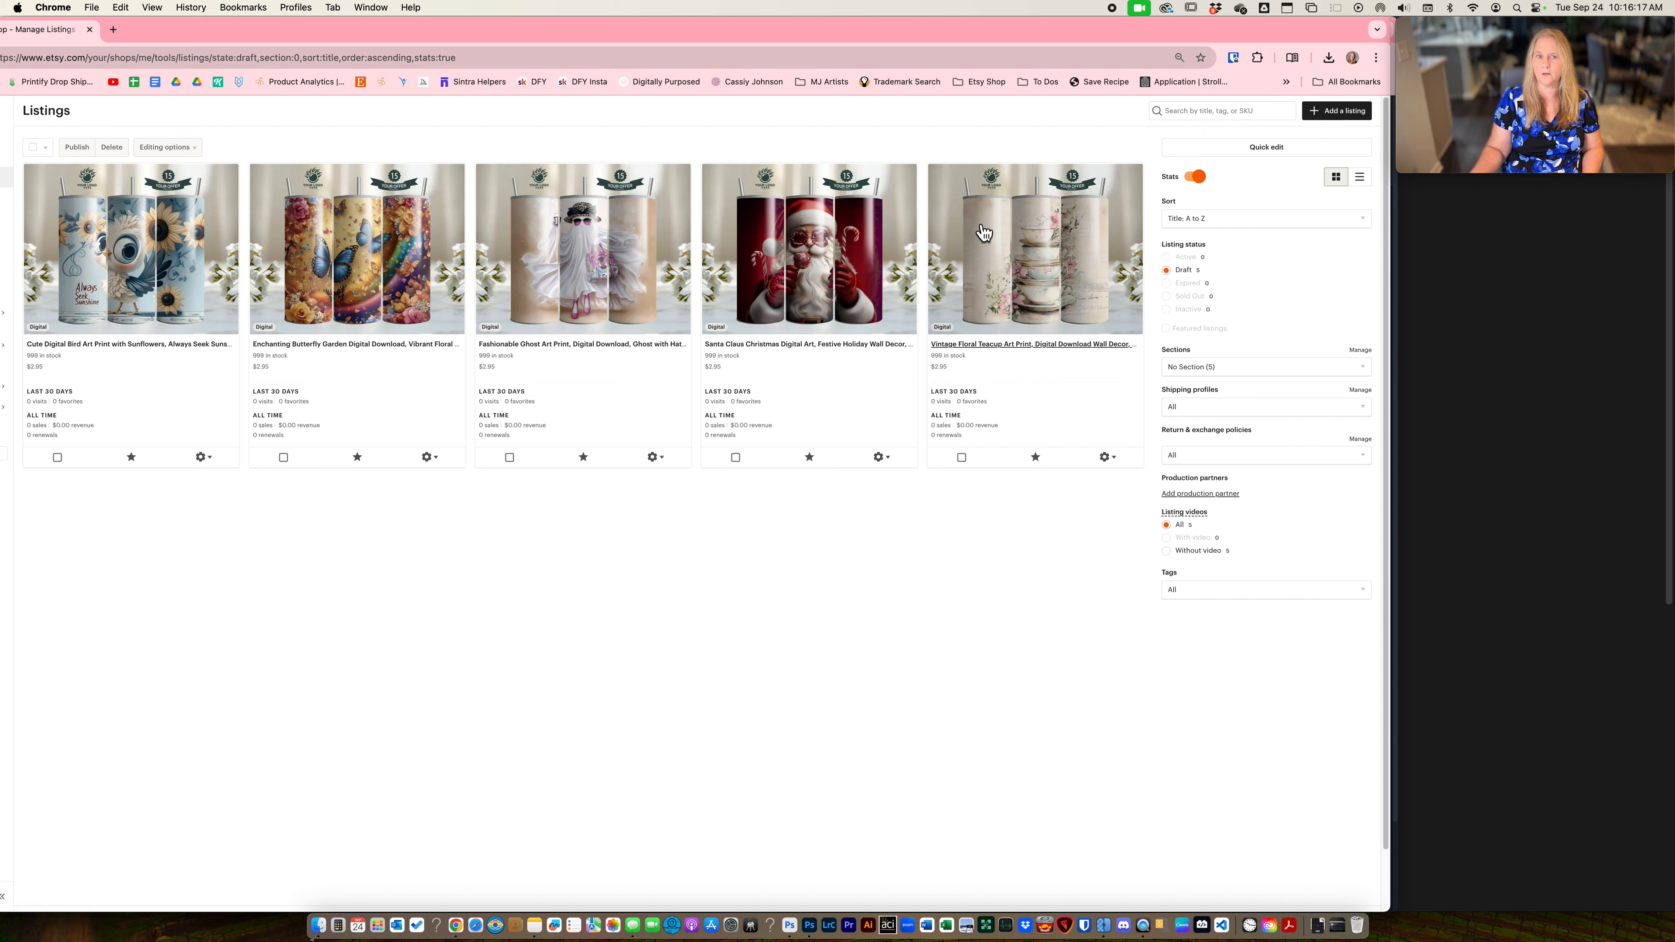
click(368, 8)
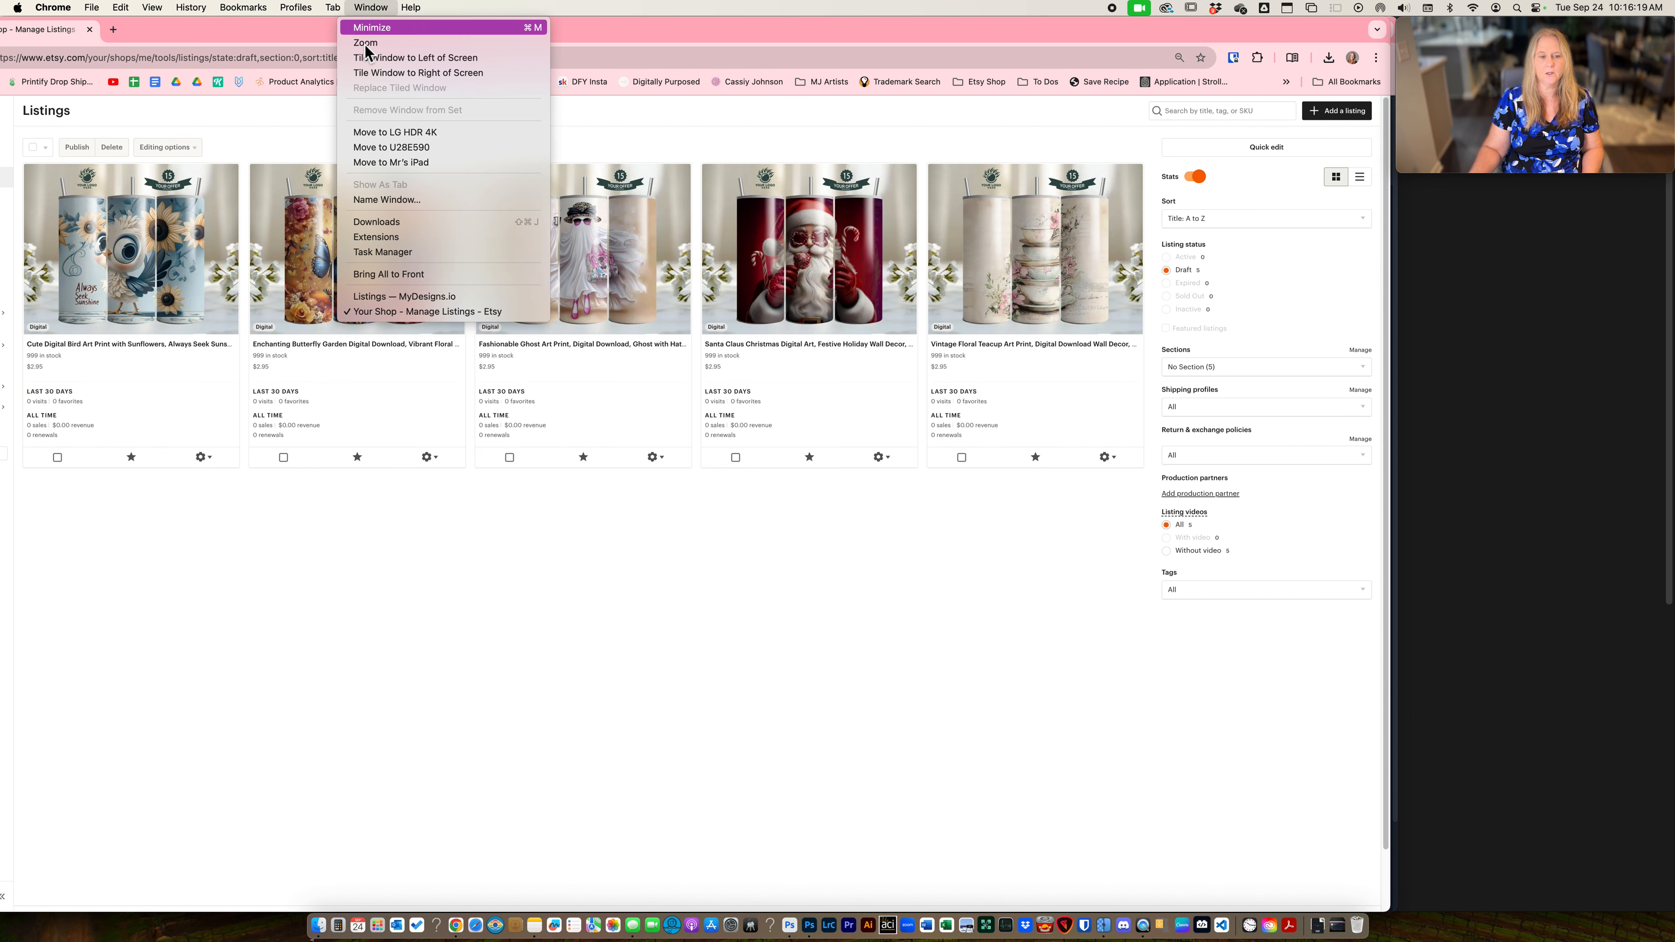
click(403, 299)
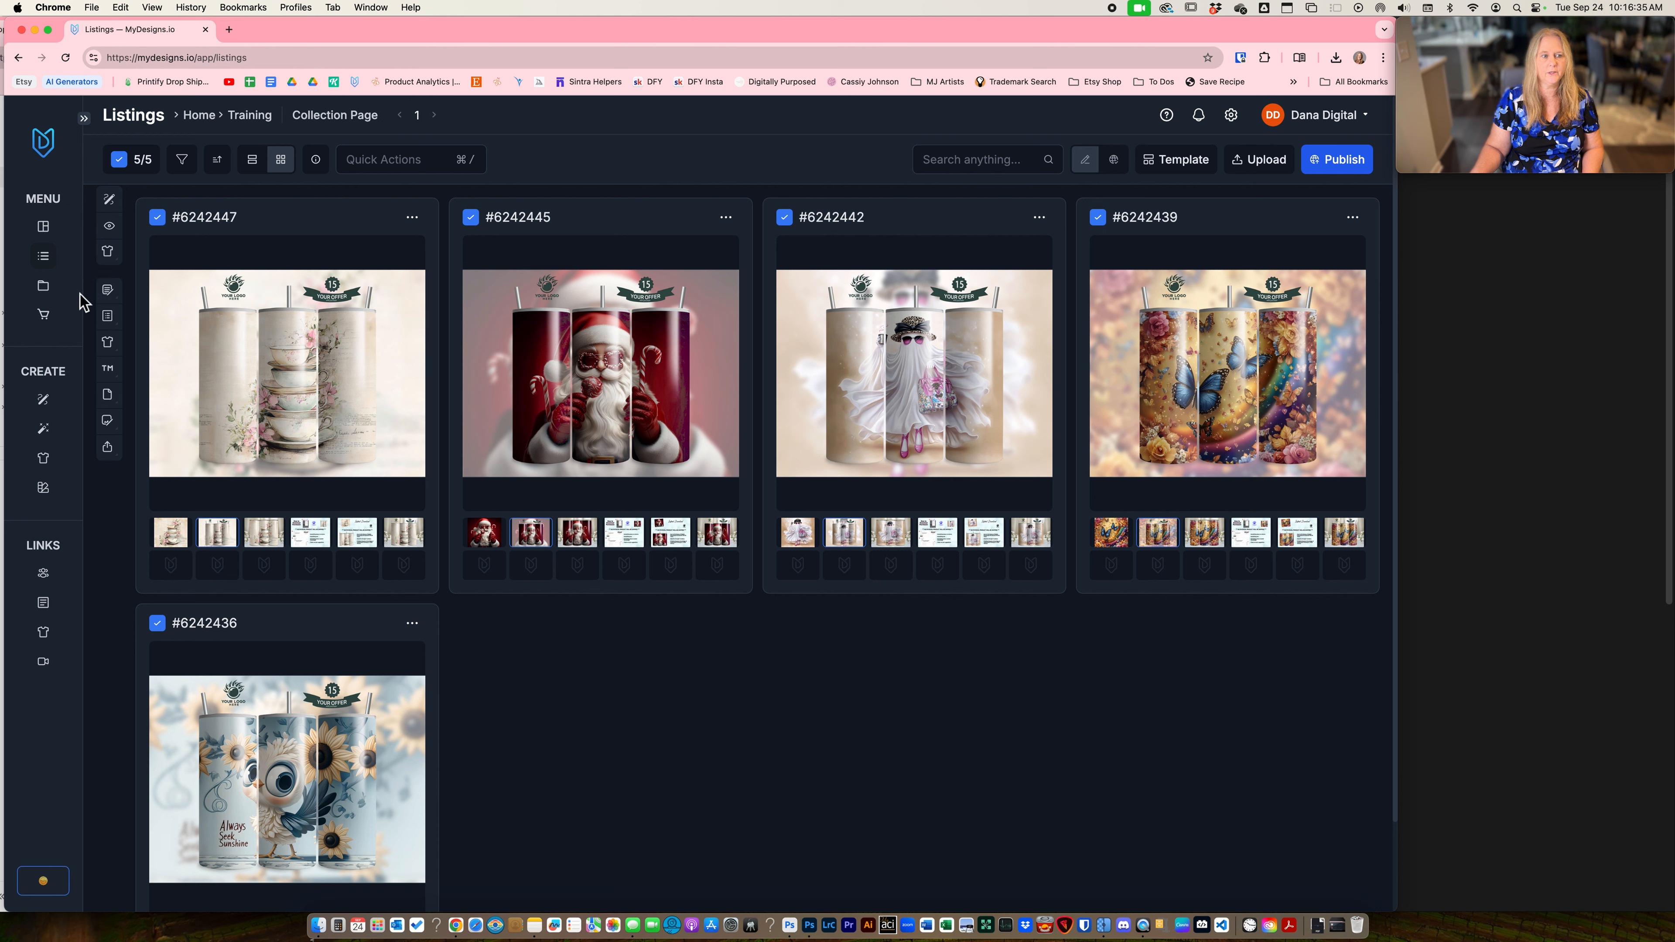
- Set up Bulk Sync Publications for the selected listings' Etsy drafts, excluding the main file slot from the sync
click(119, 303)
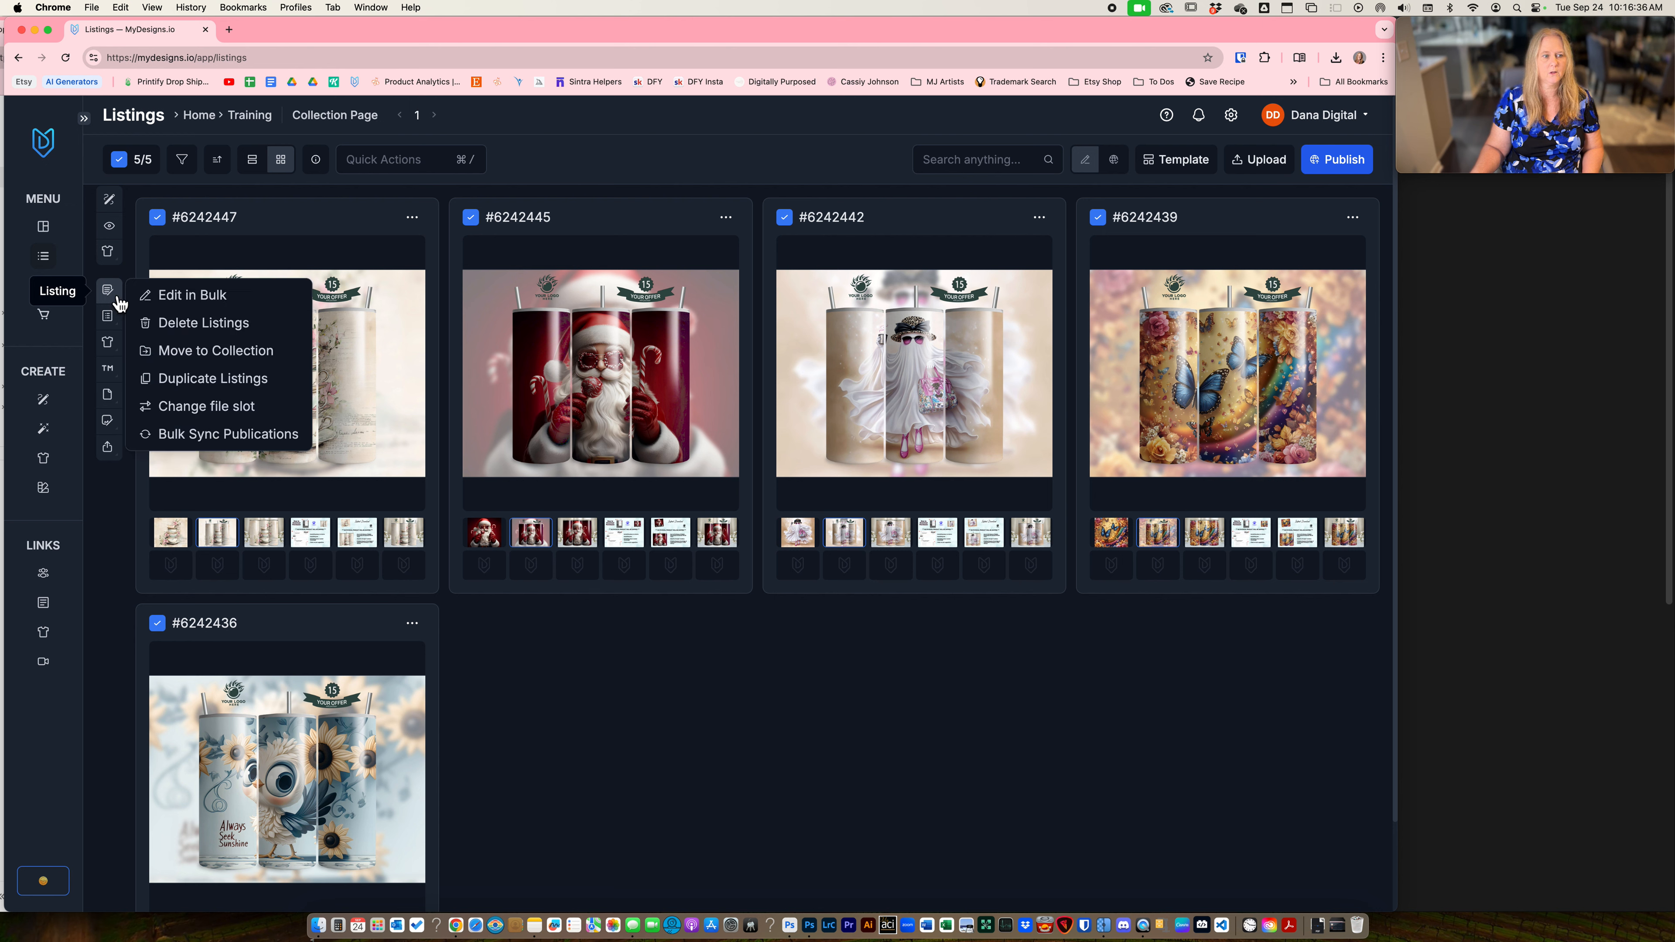
click(214, 436)
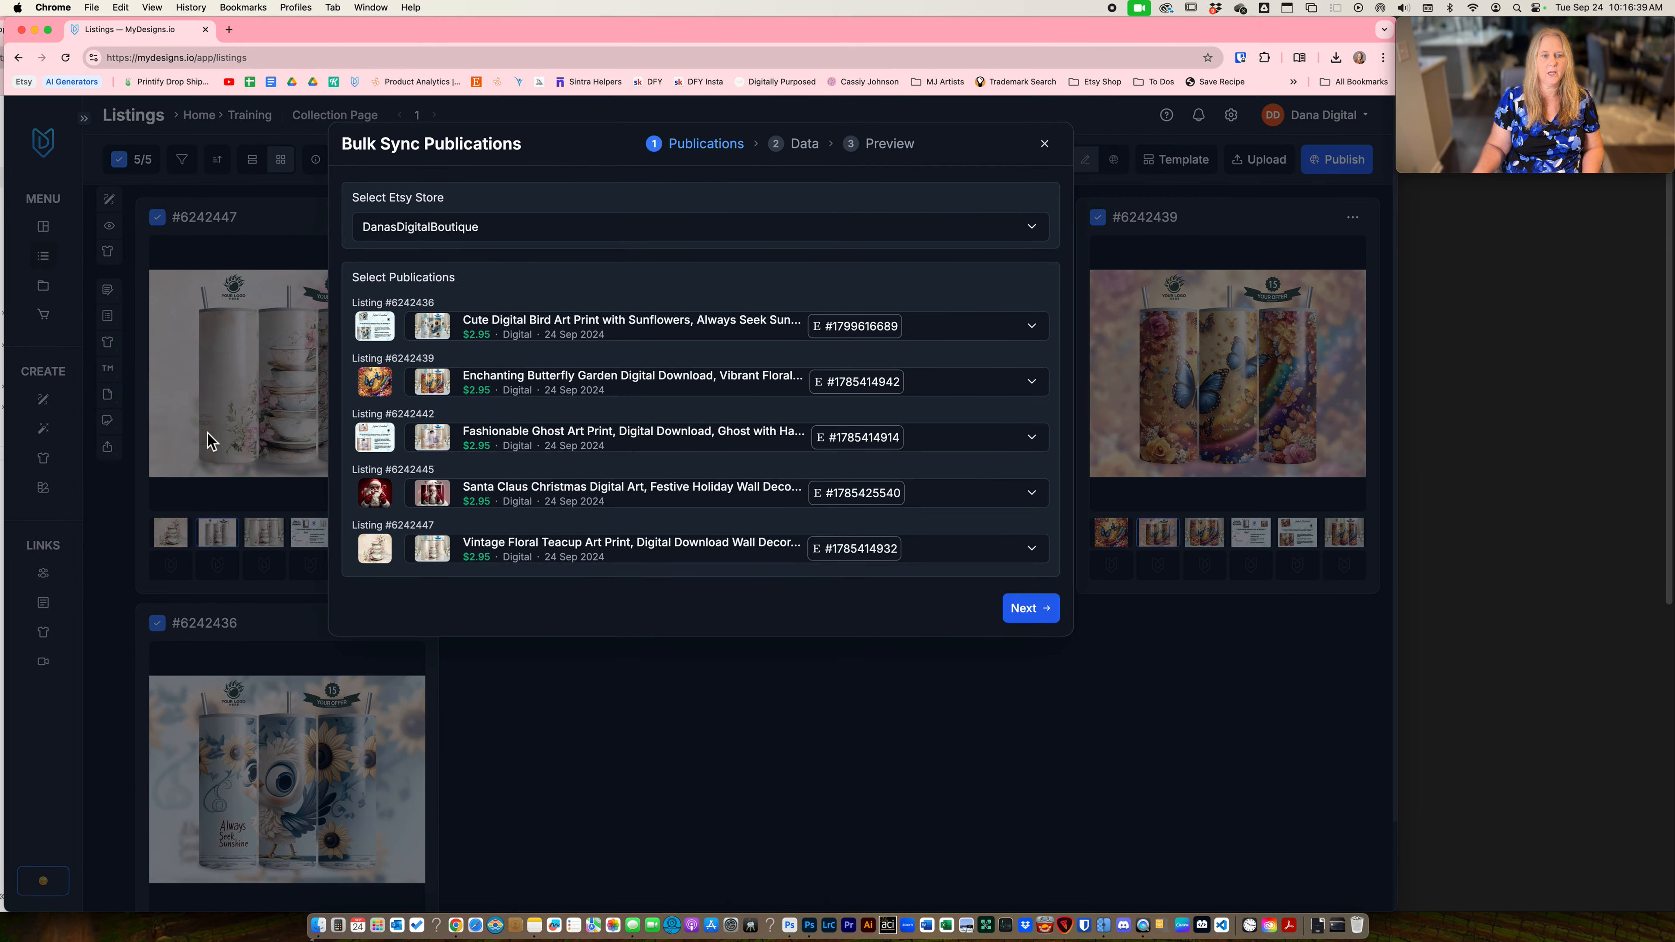
click(1025, 616)
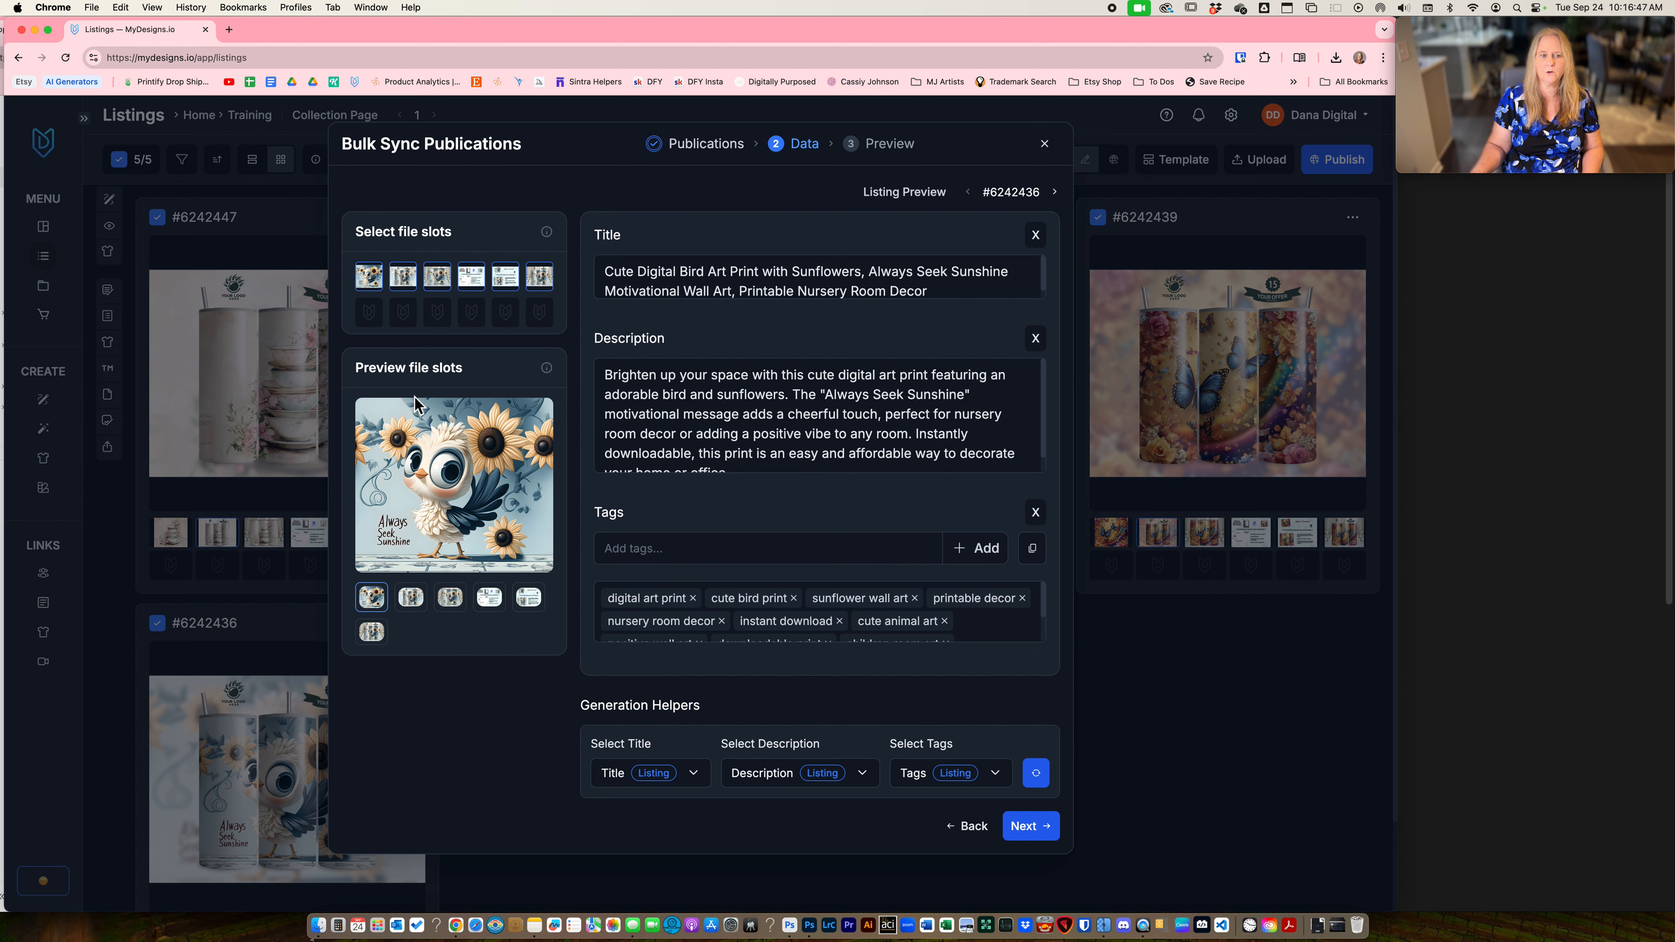
click(370, 282)
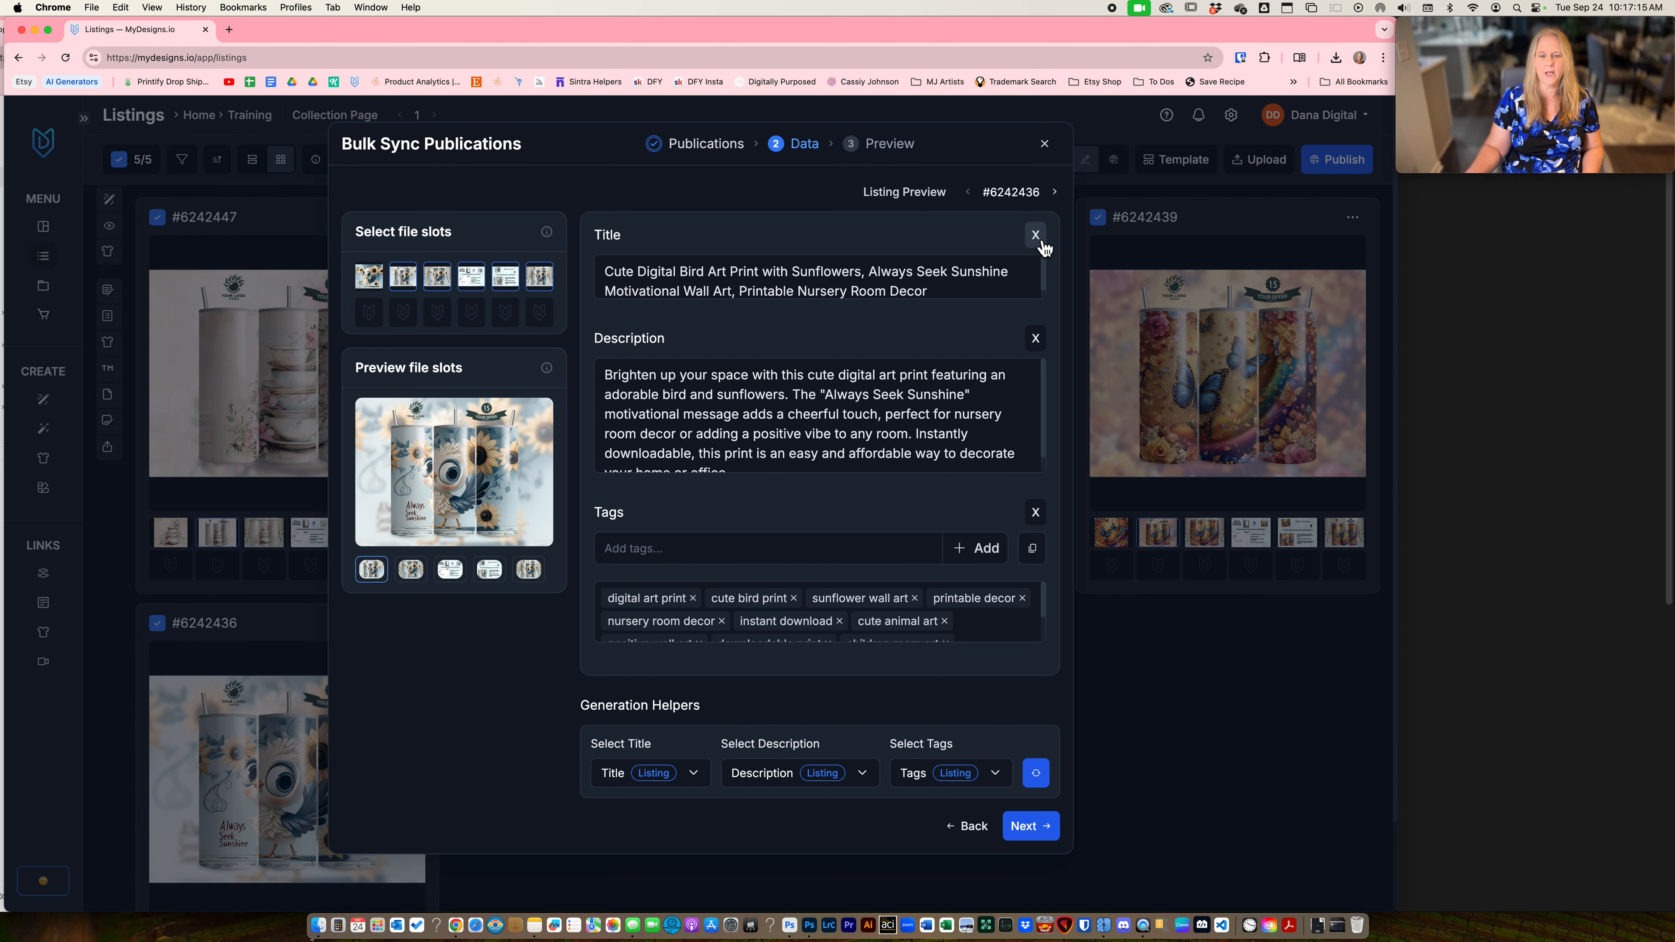
- Check the butterfly listing's sync data and run the bulk sync to Etsy with title, description and tags included
click(1055, 192)
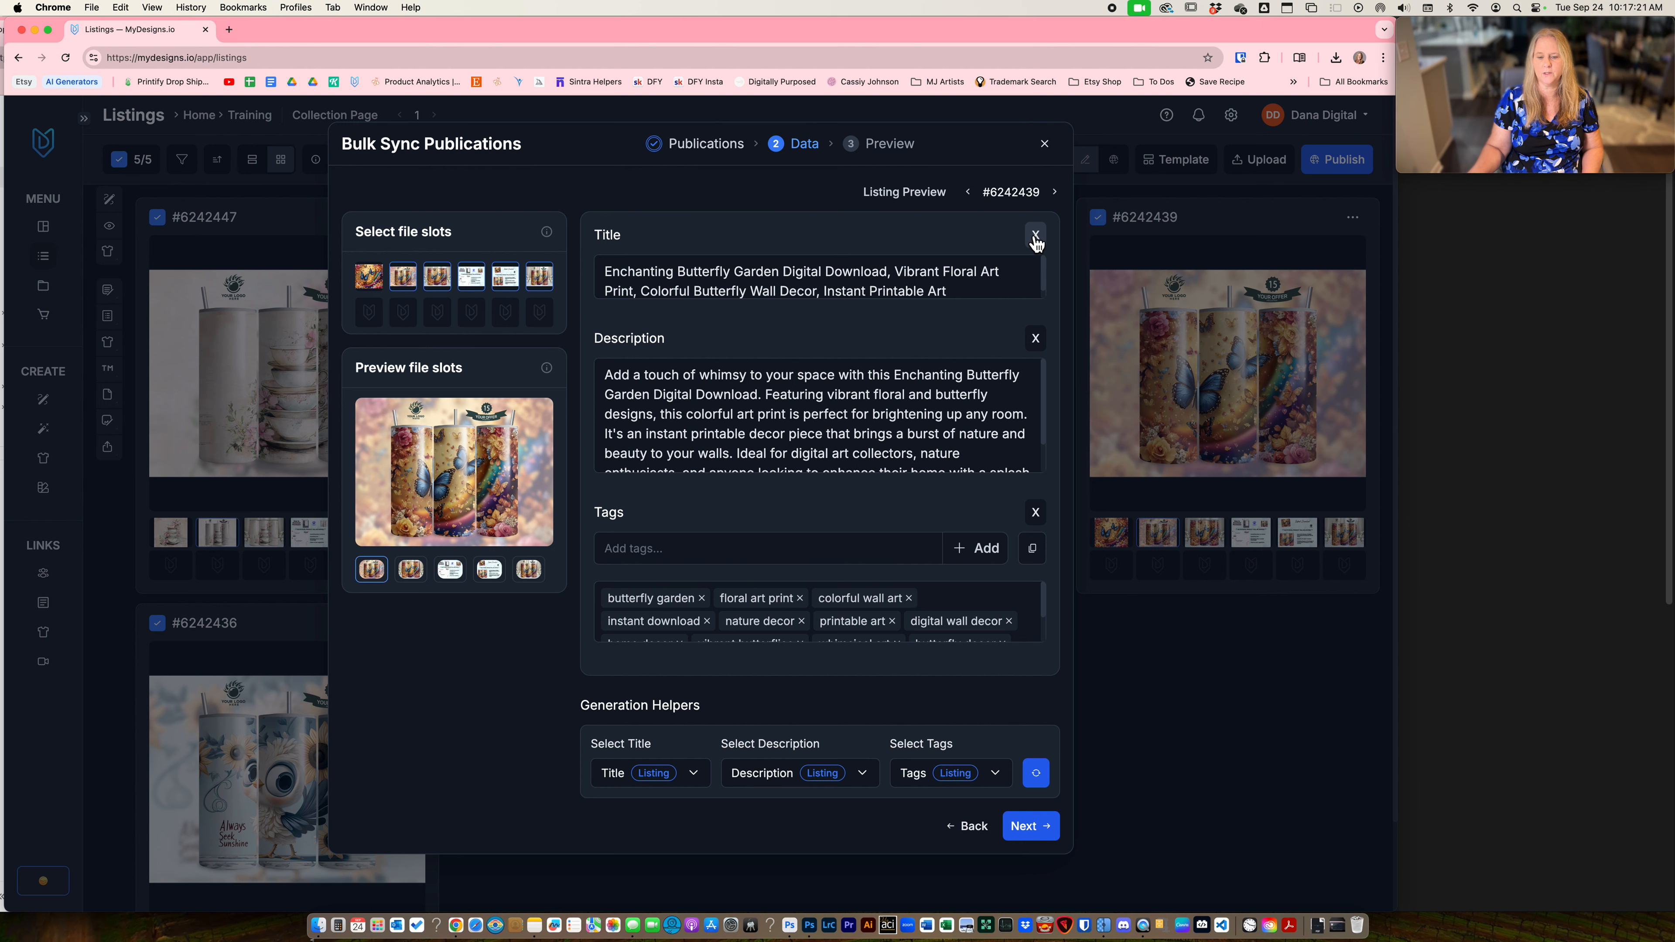
click(1037, 835)
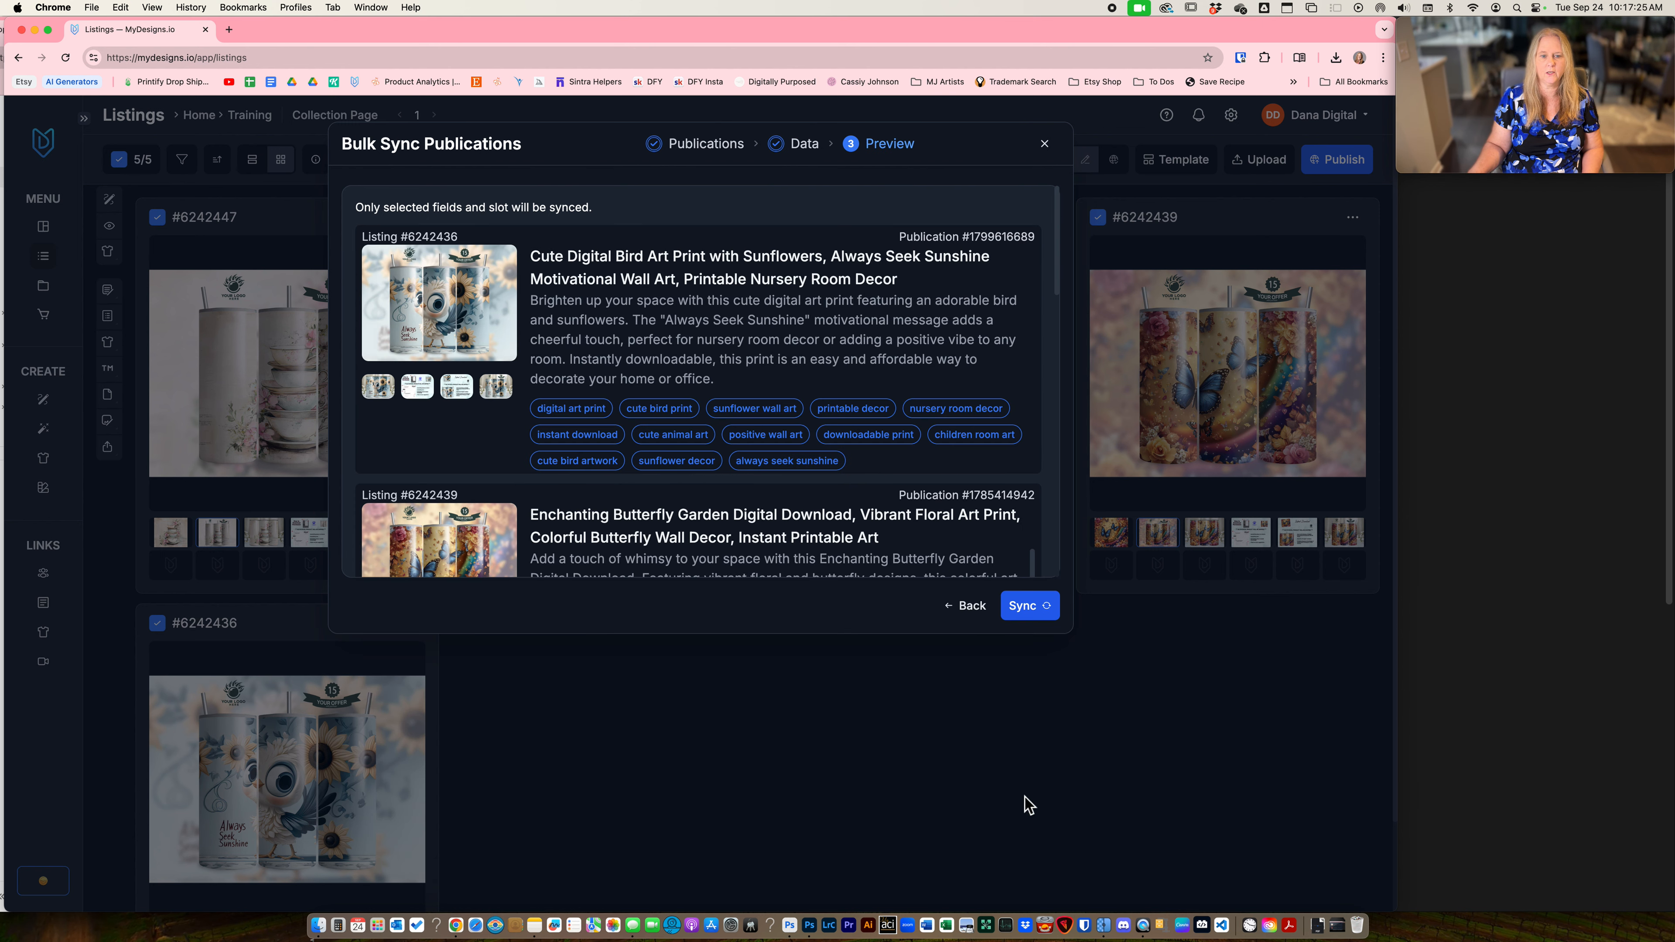
click(1043, 614)
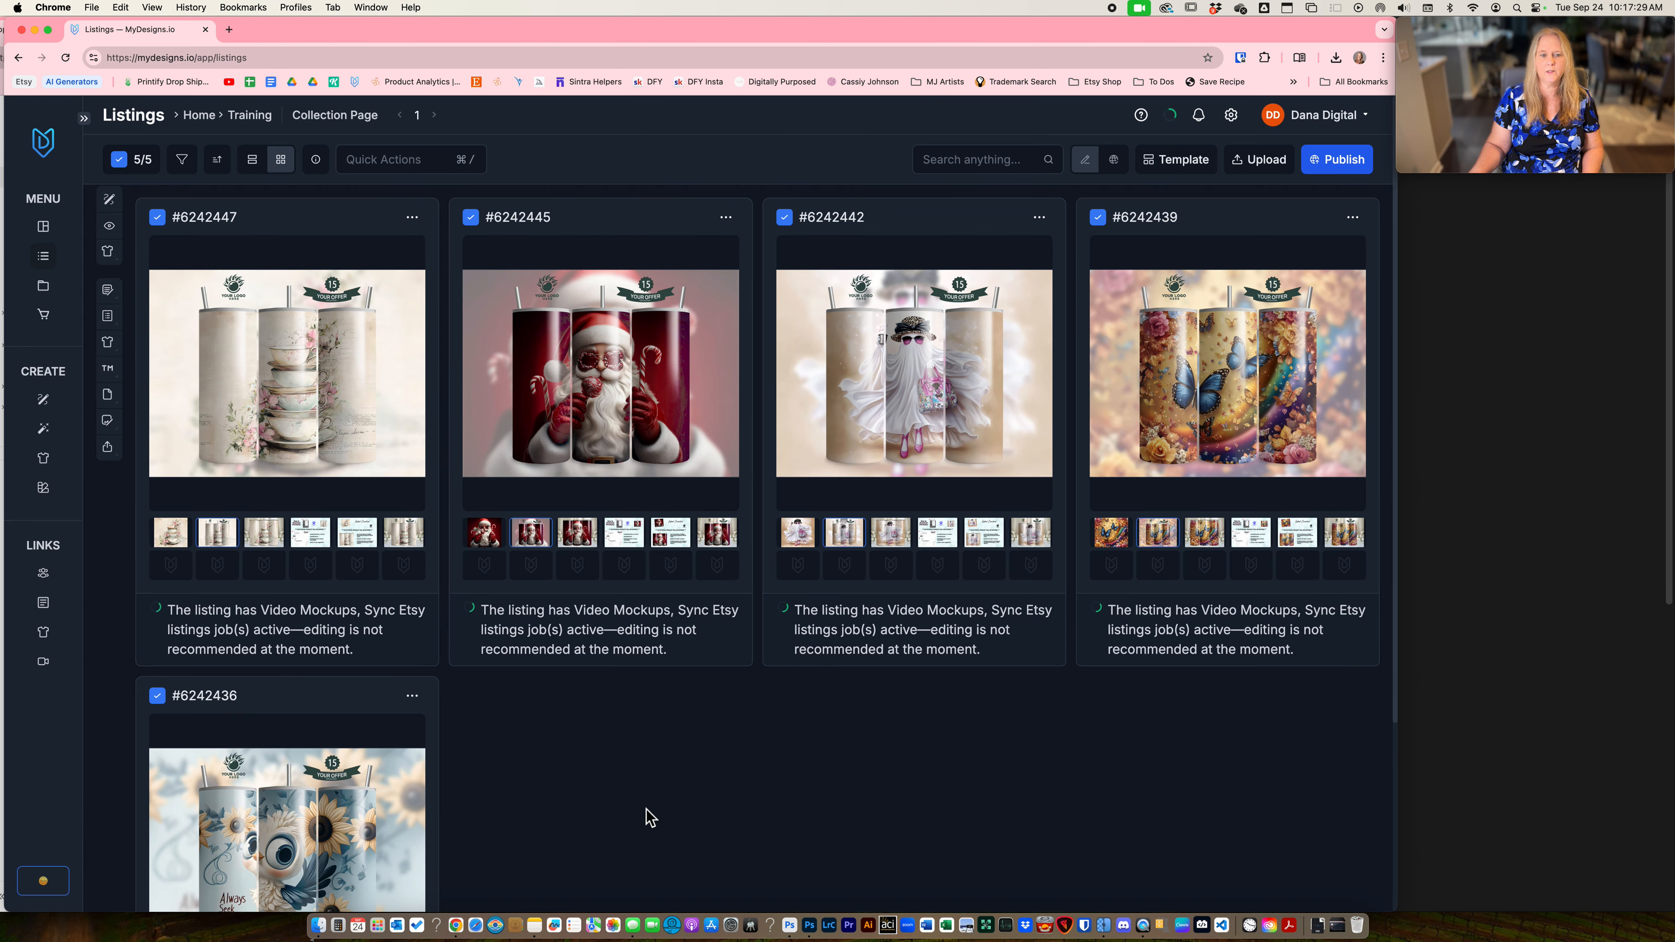
- Switch to the Etsy shop's listings window, reload it to check the draft listings' synced main images, and return to MyDesigns
click(371, 7)
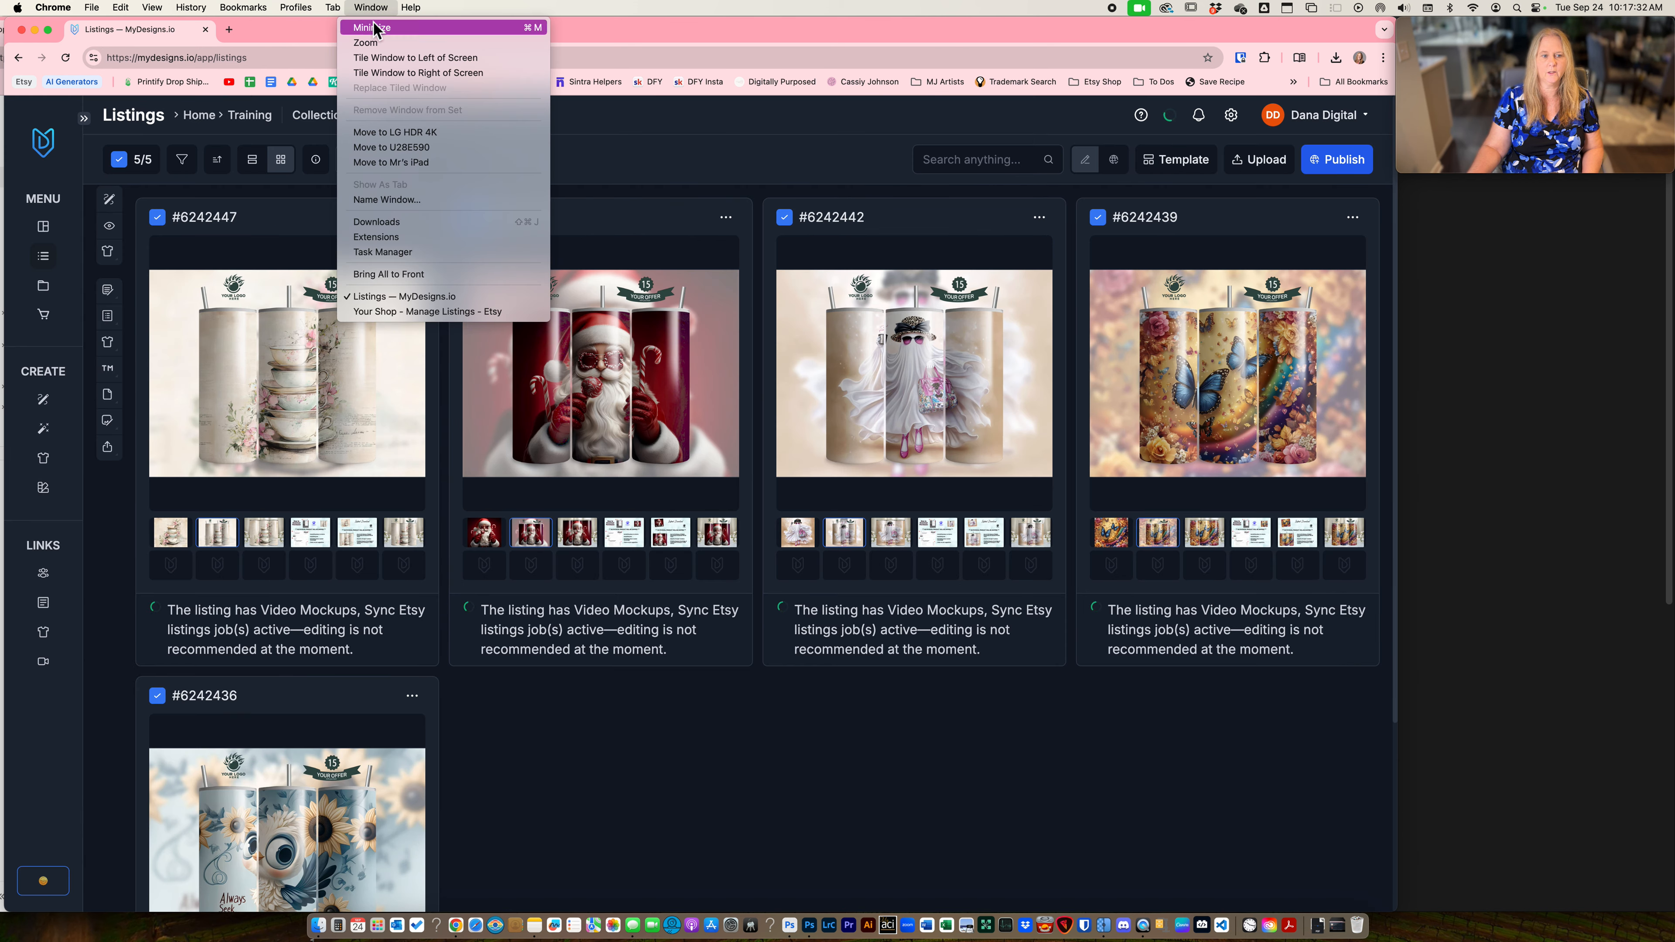
click(422, 312)
key(super+r)
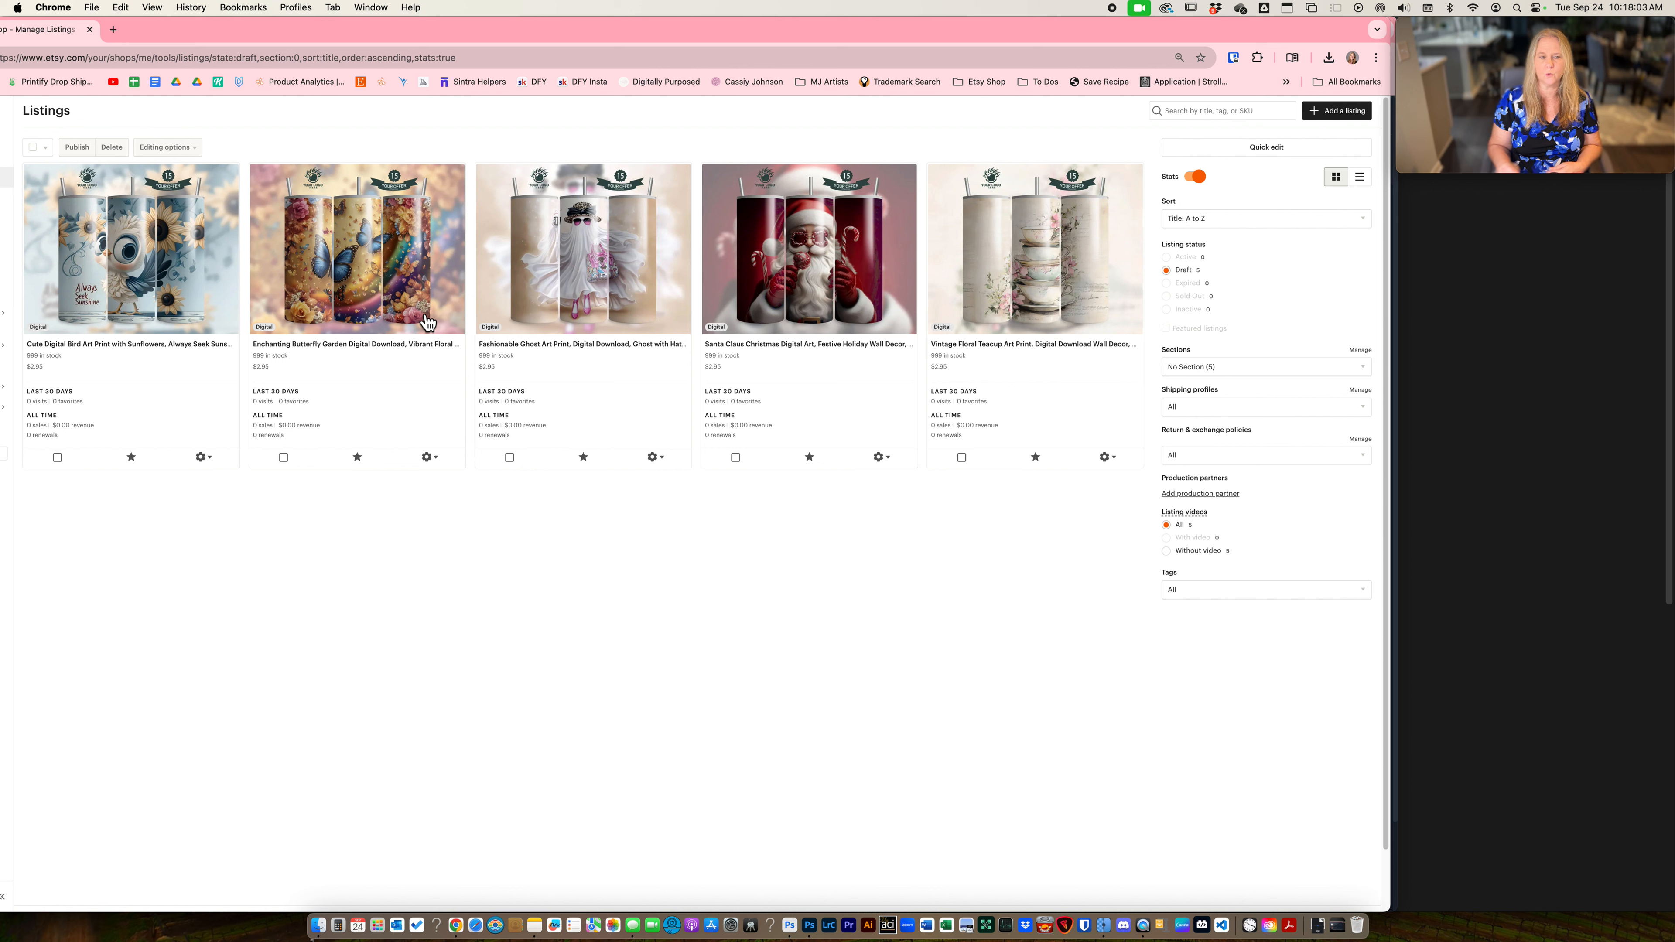
click(371, 7)
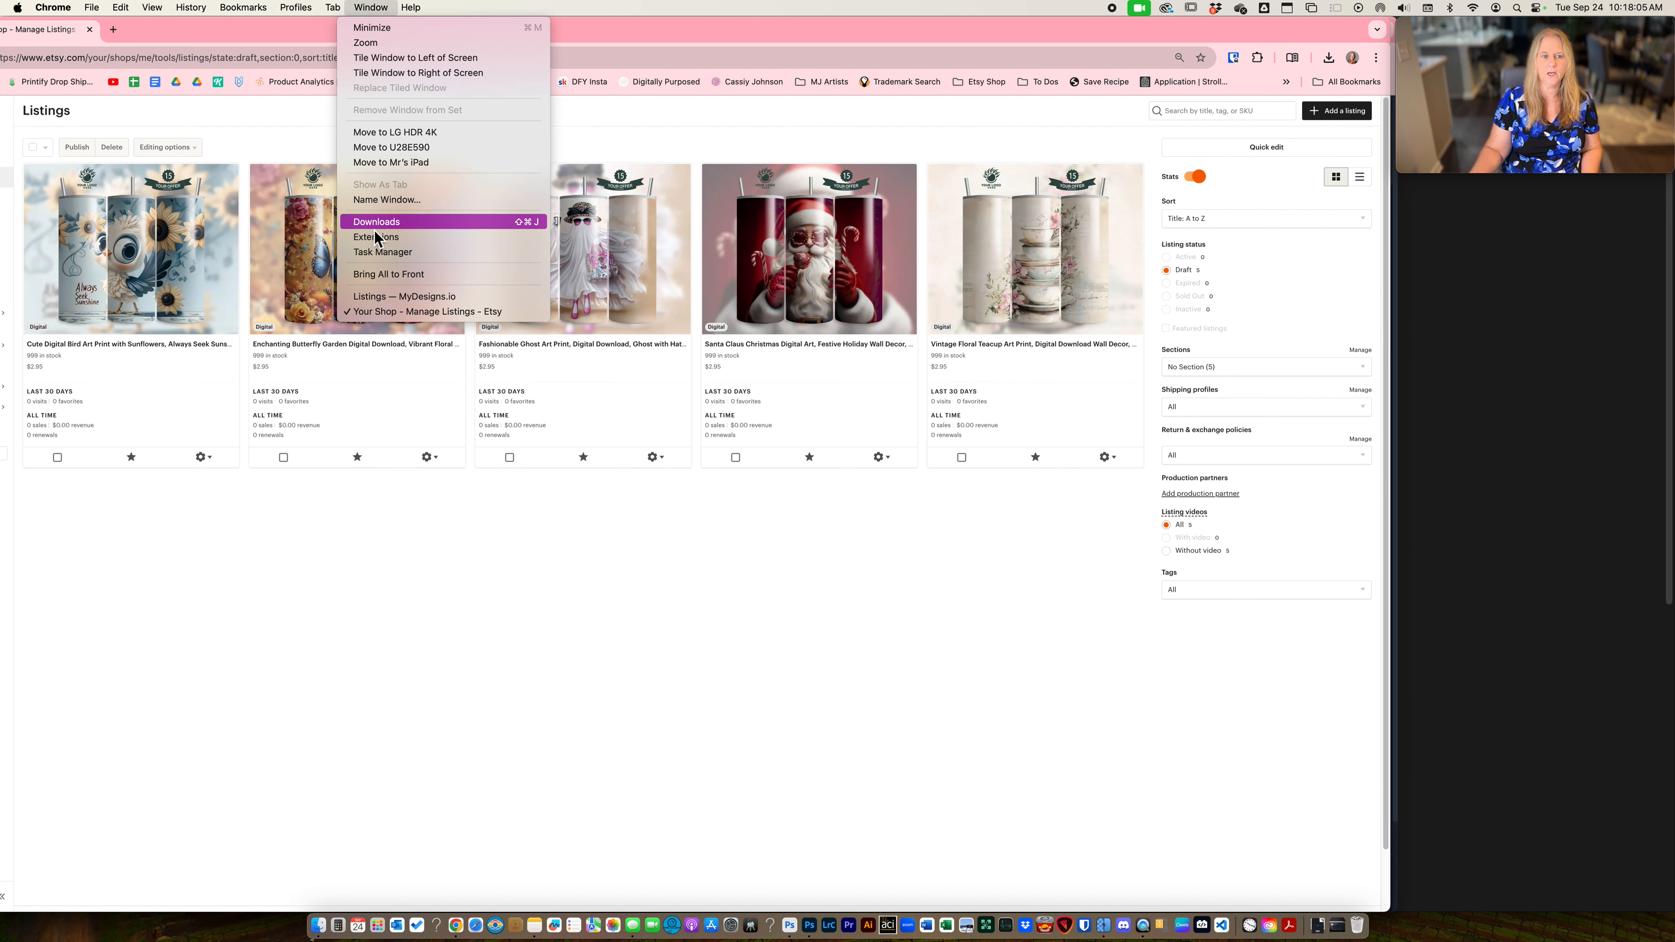
click(386, 303)
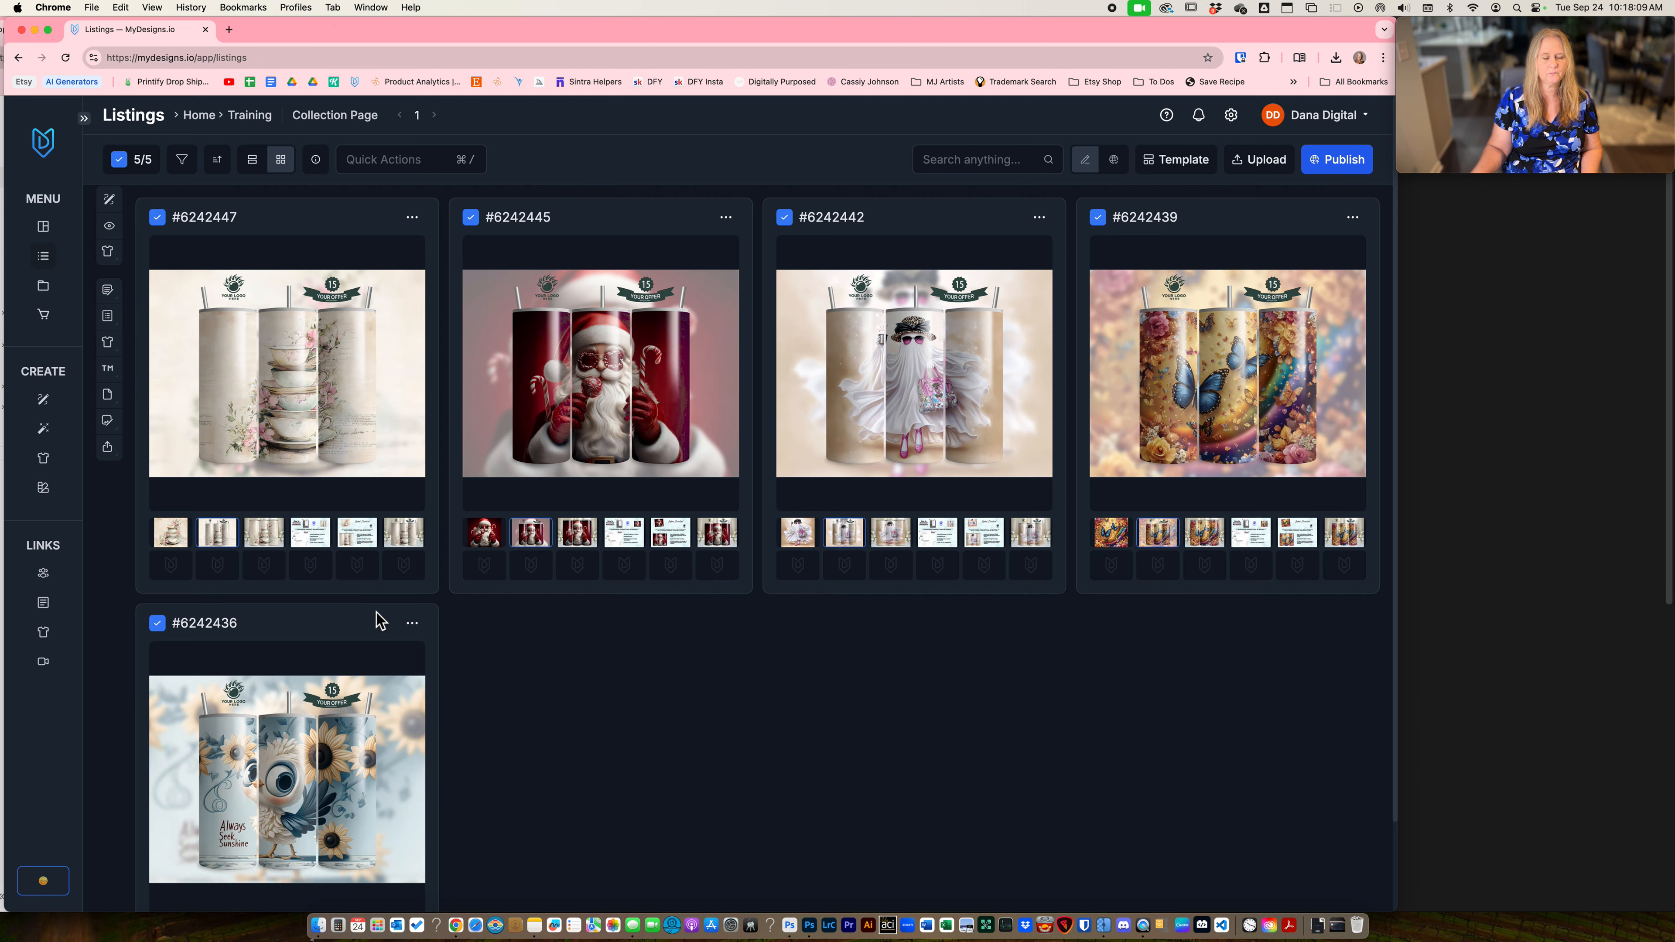
- Show the original artwork file as the preview on the teacup, Santa and ghost listings
click(183, 542)
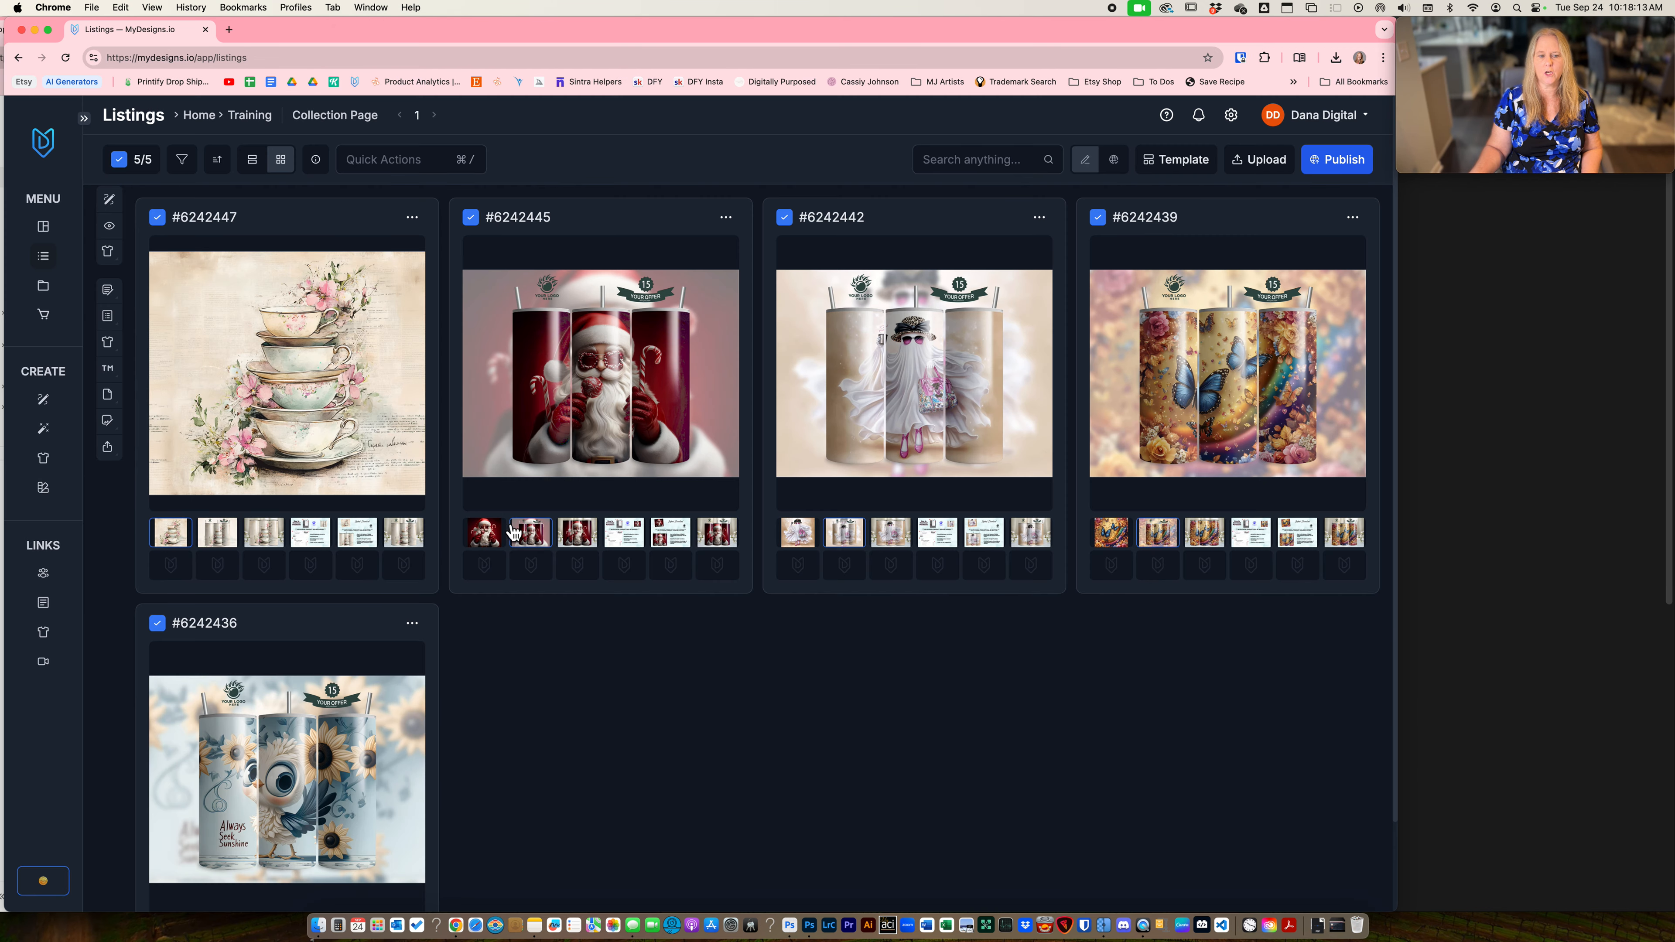
click(485, 534)
click(798, 533)
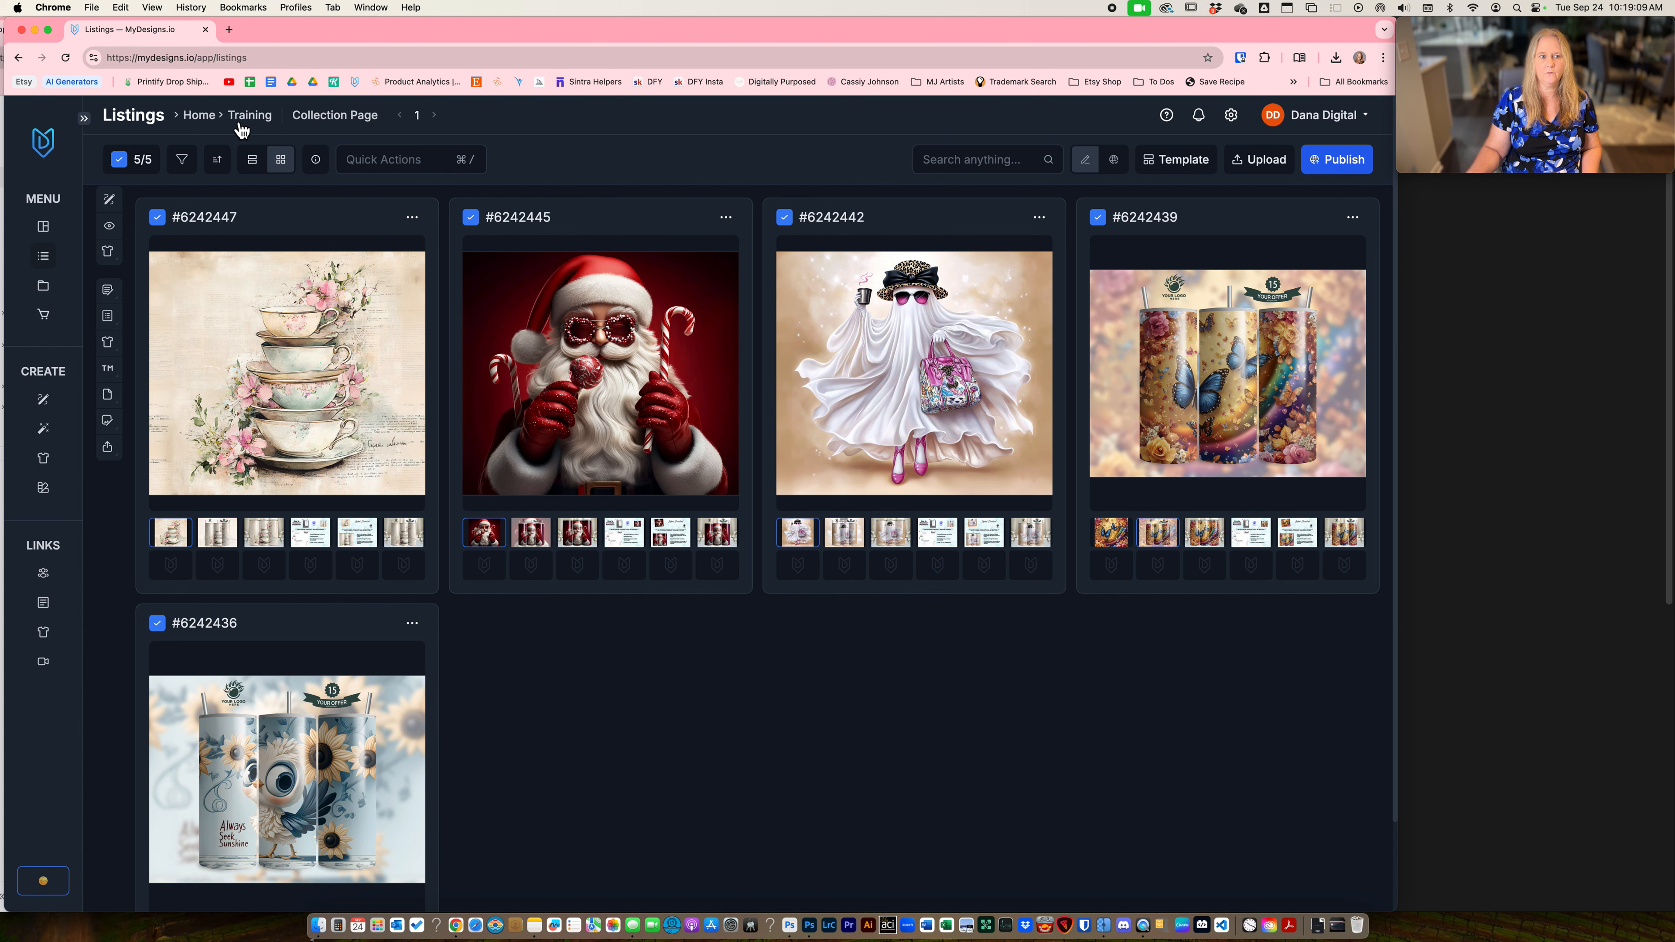
- View the Training collection's folders and the form for adding a new folder, and return to the listings
click(191, 118)
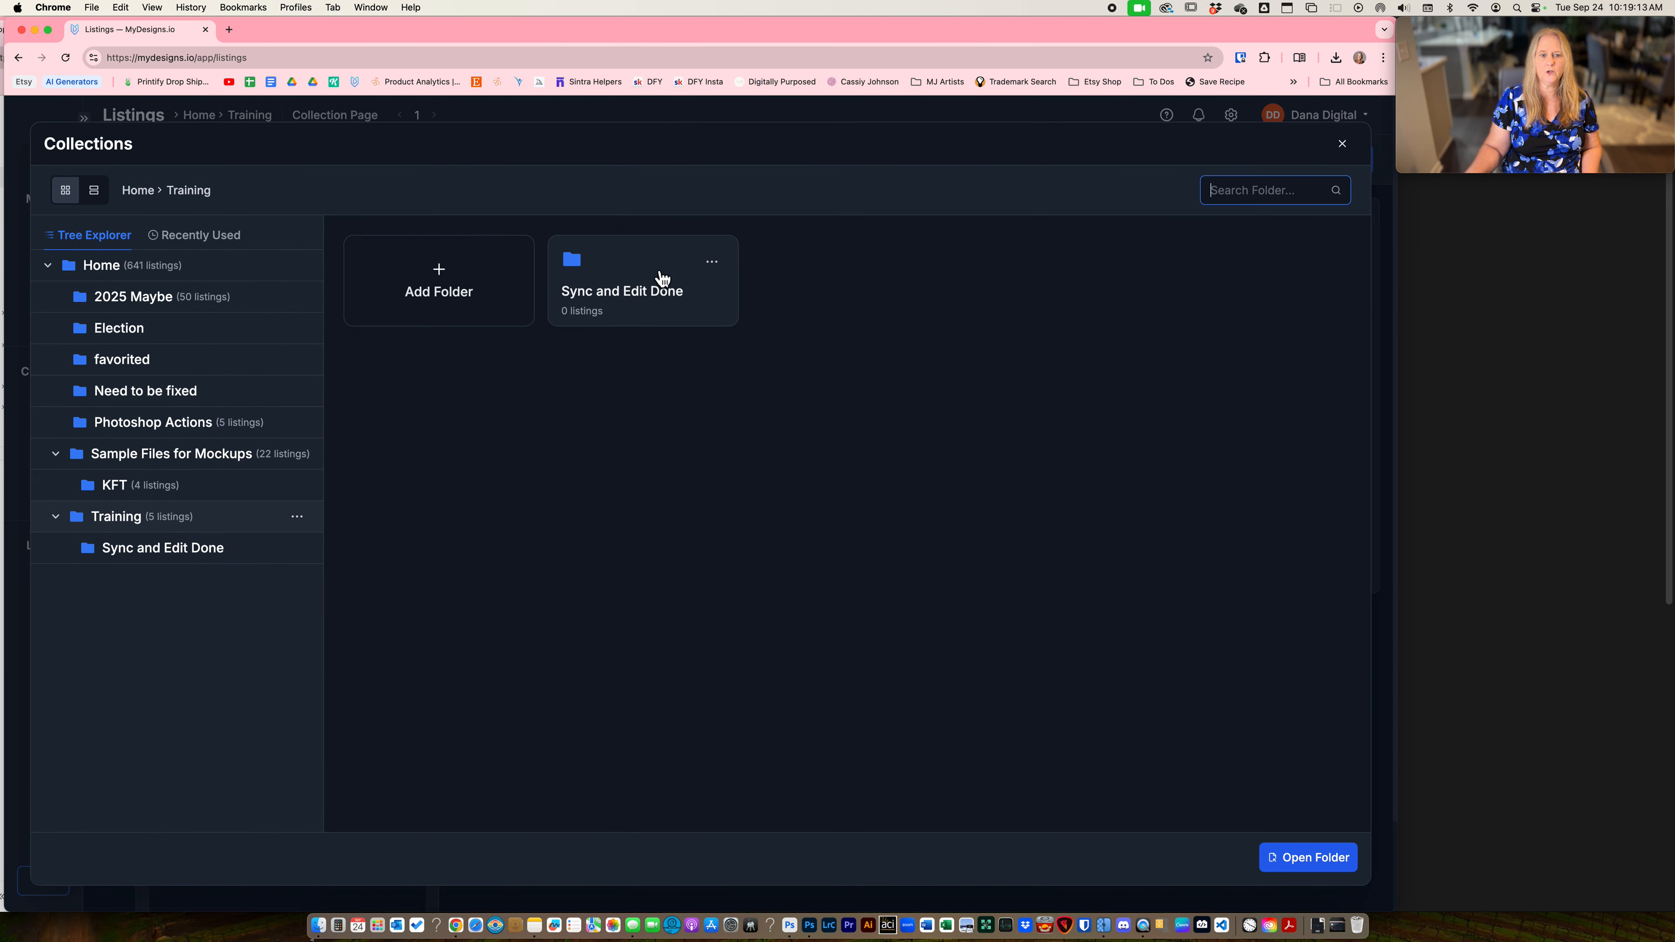
click(480, 292)
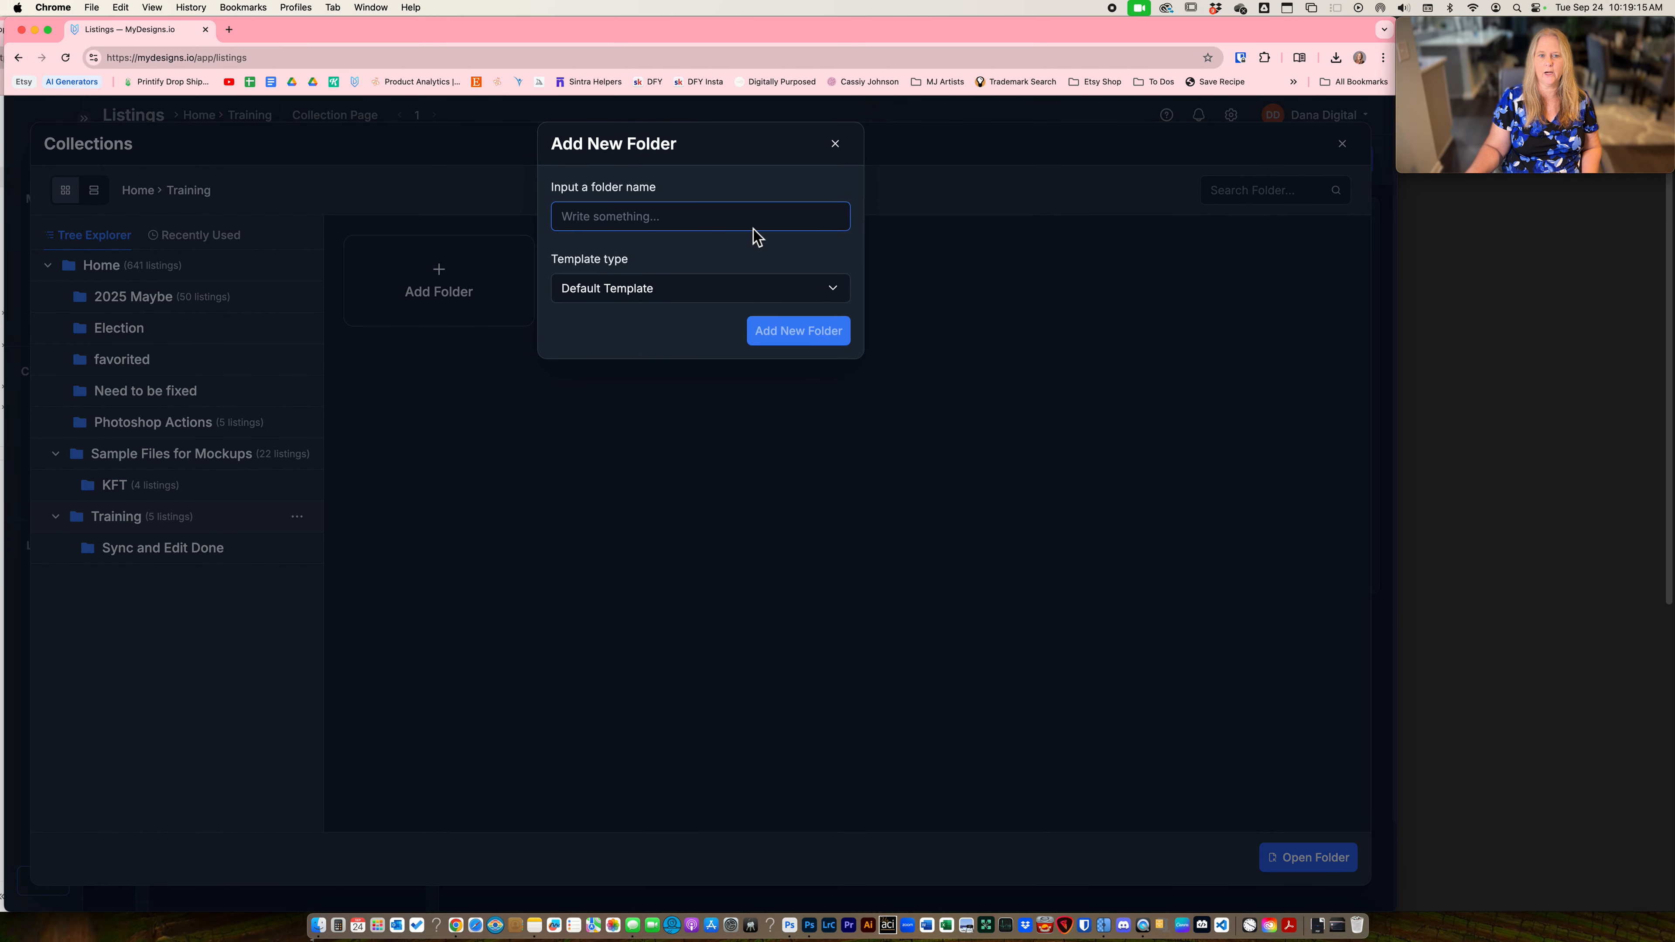
click(837, 145)
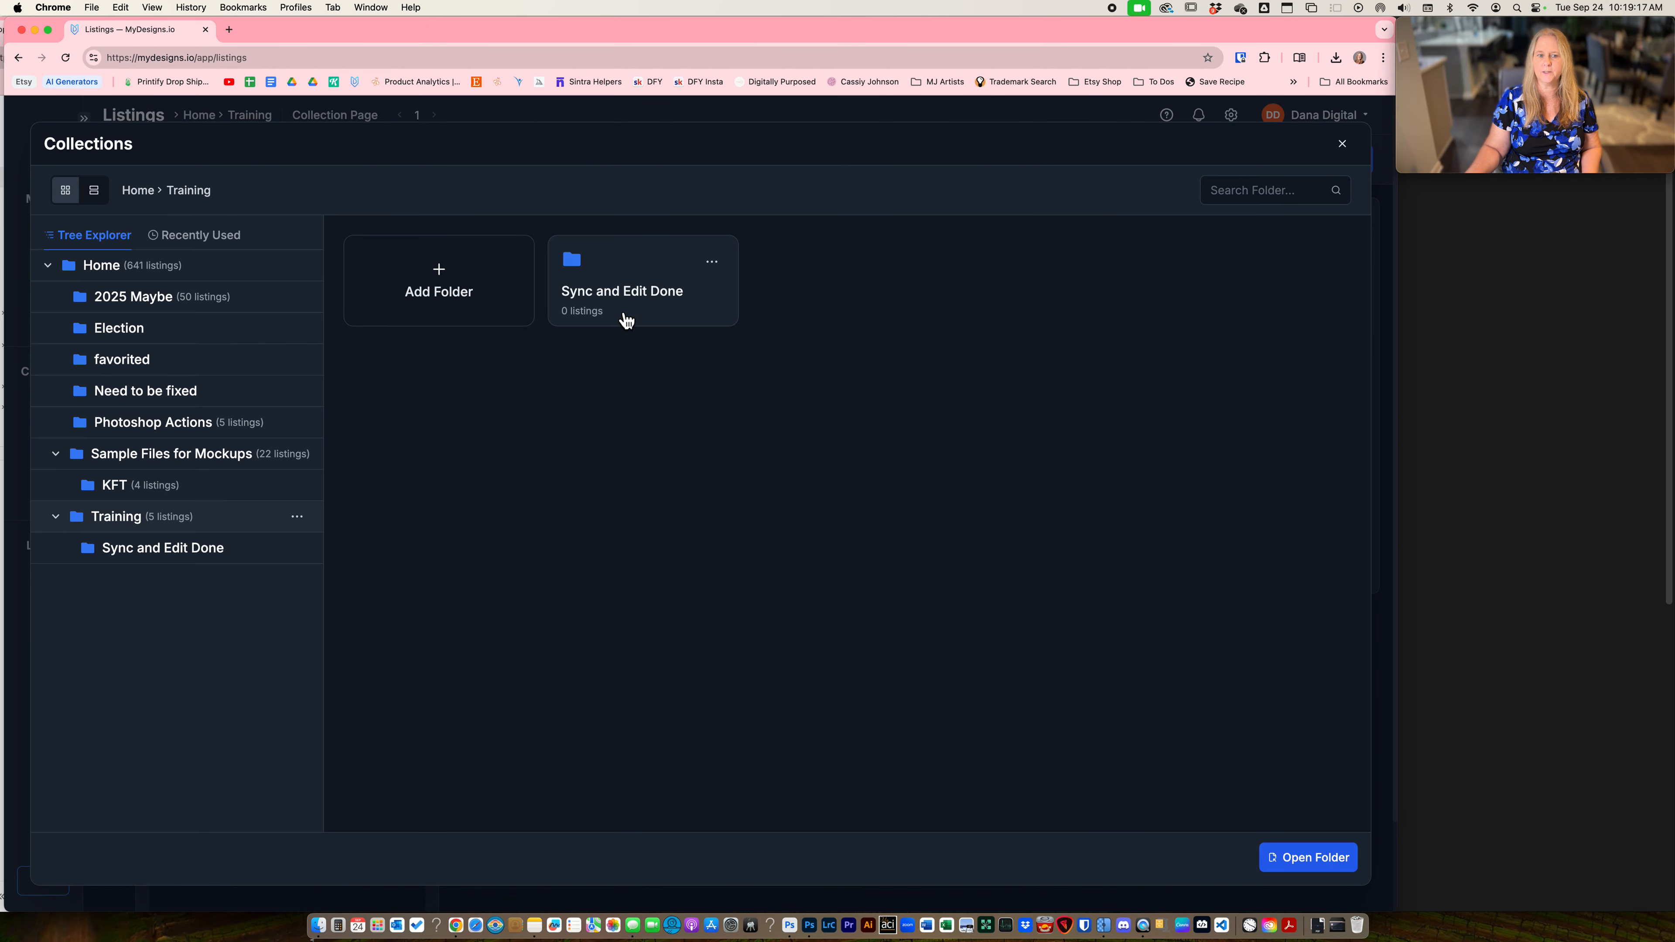
click(1344, 145)
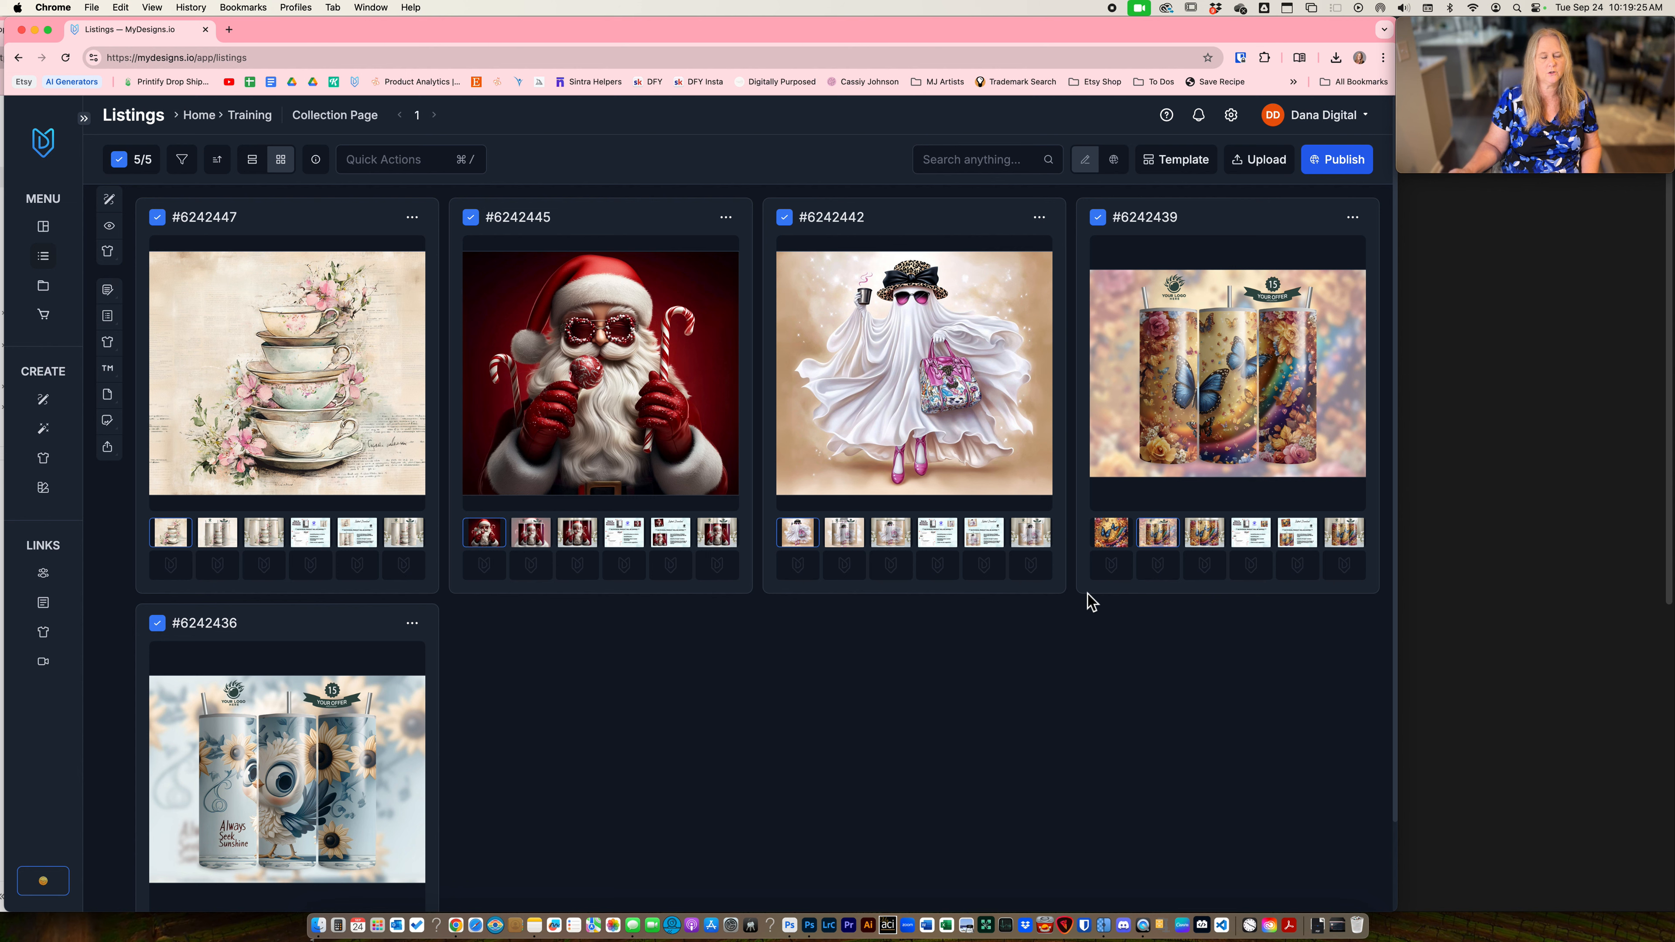
- Start moving the five selected listings to Training > Sync and Edit Done, and add a subfolder named Done there with the default template
click(387, 163)
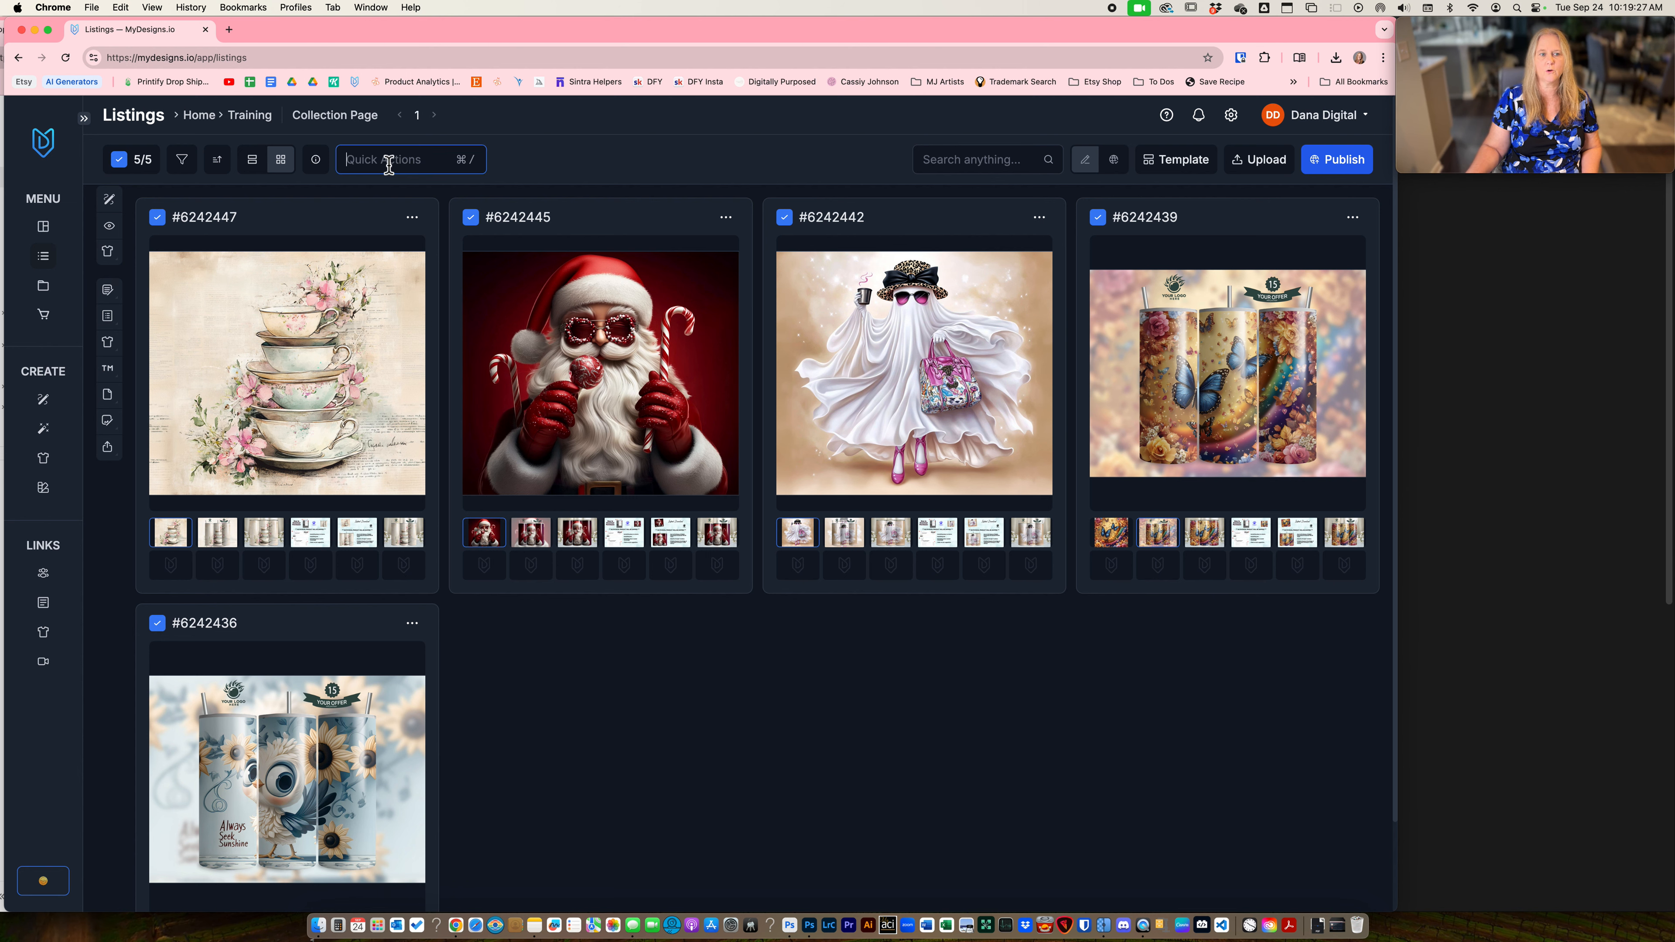
click(409, 279)
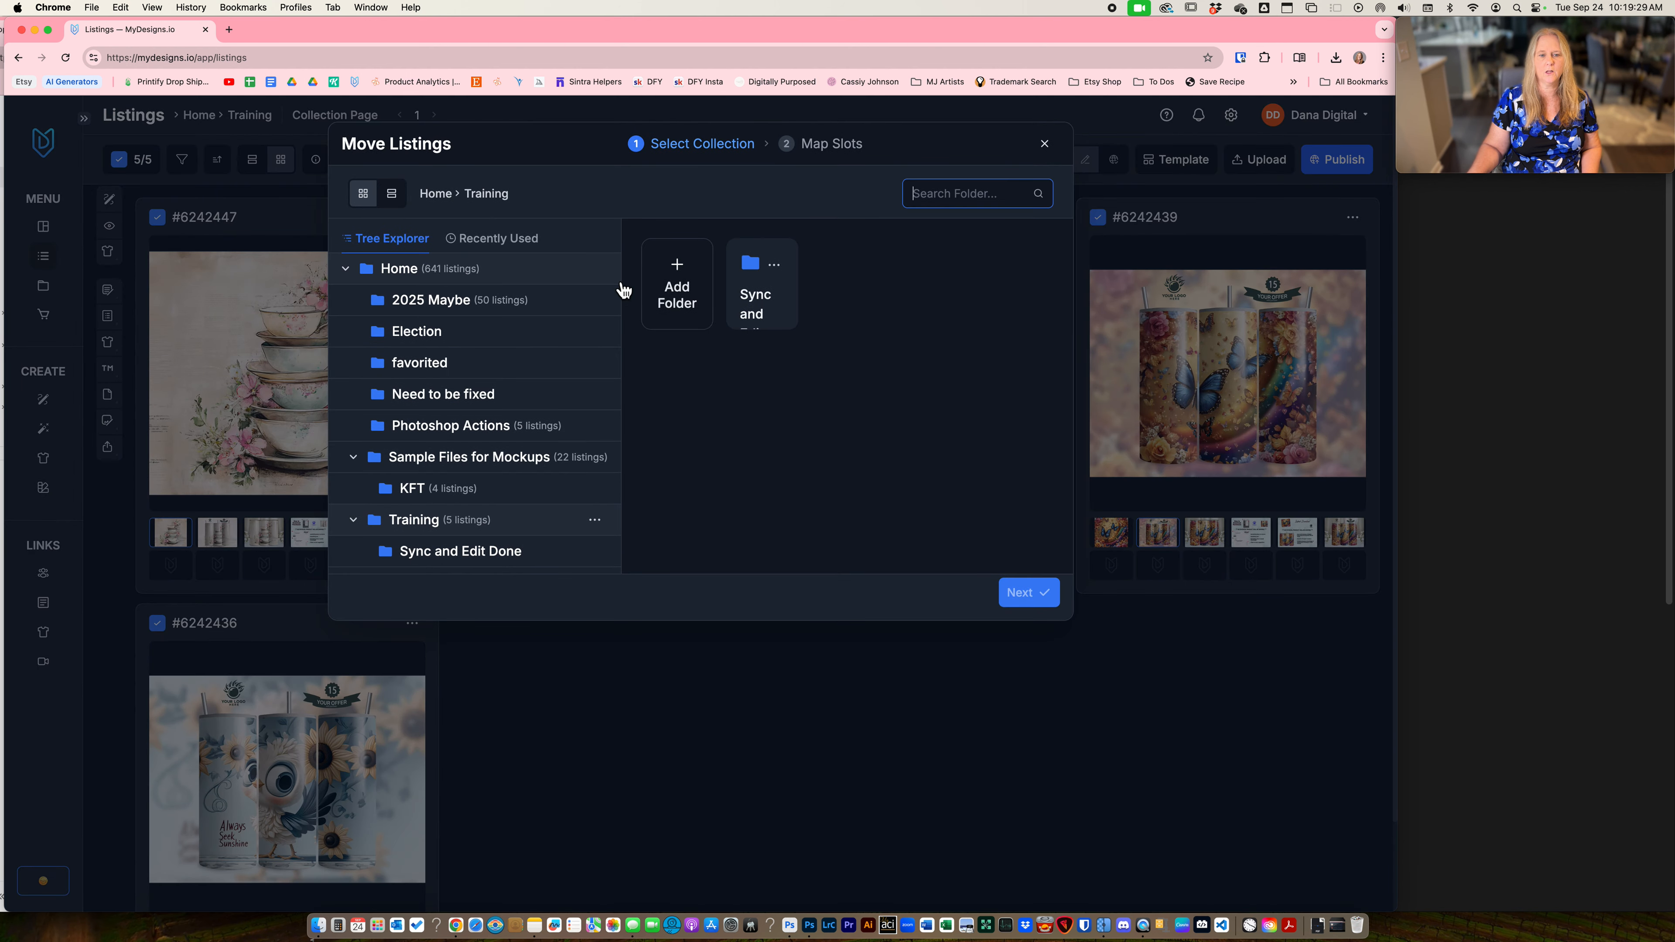
click(774, 266)
double_click(750, 294)
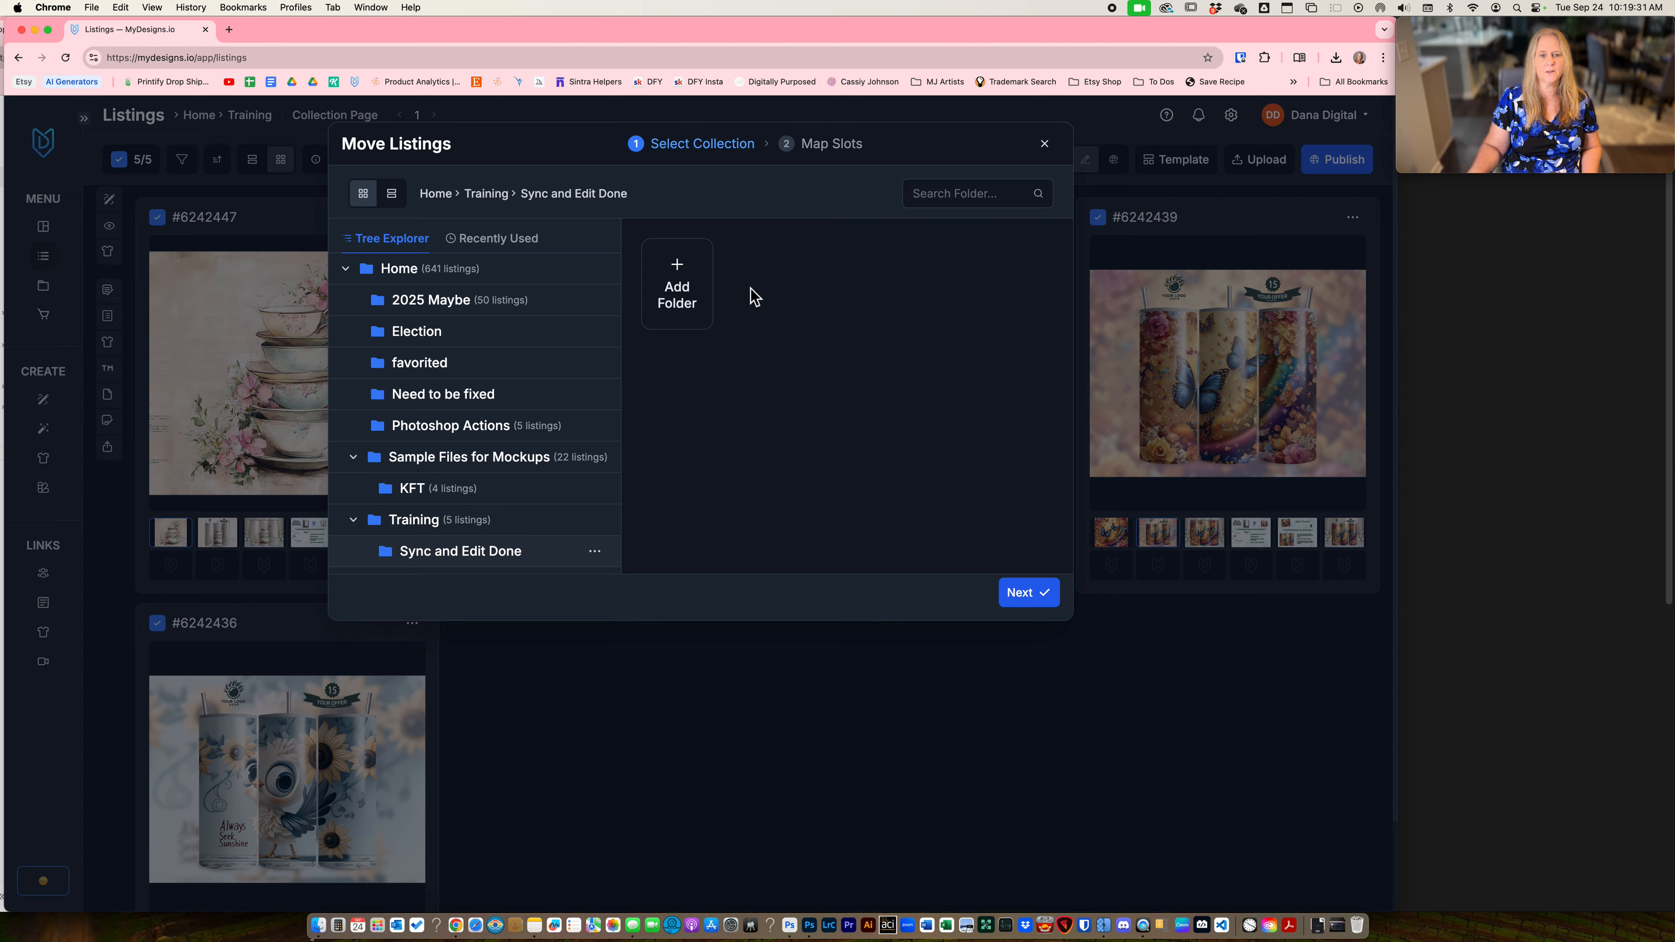
click(679, 294)
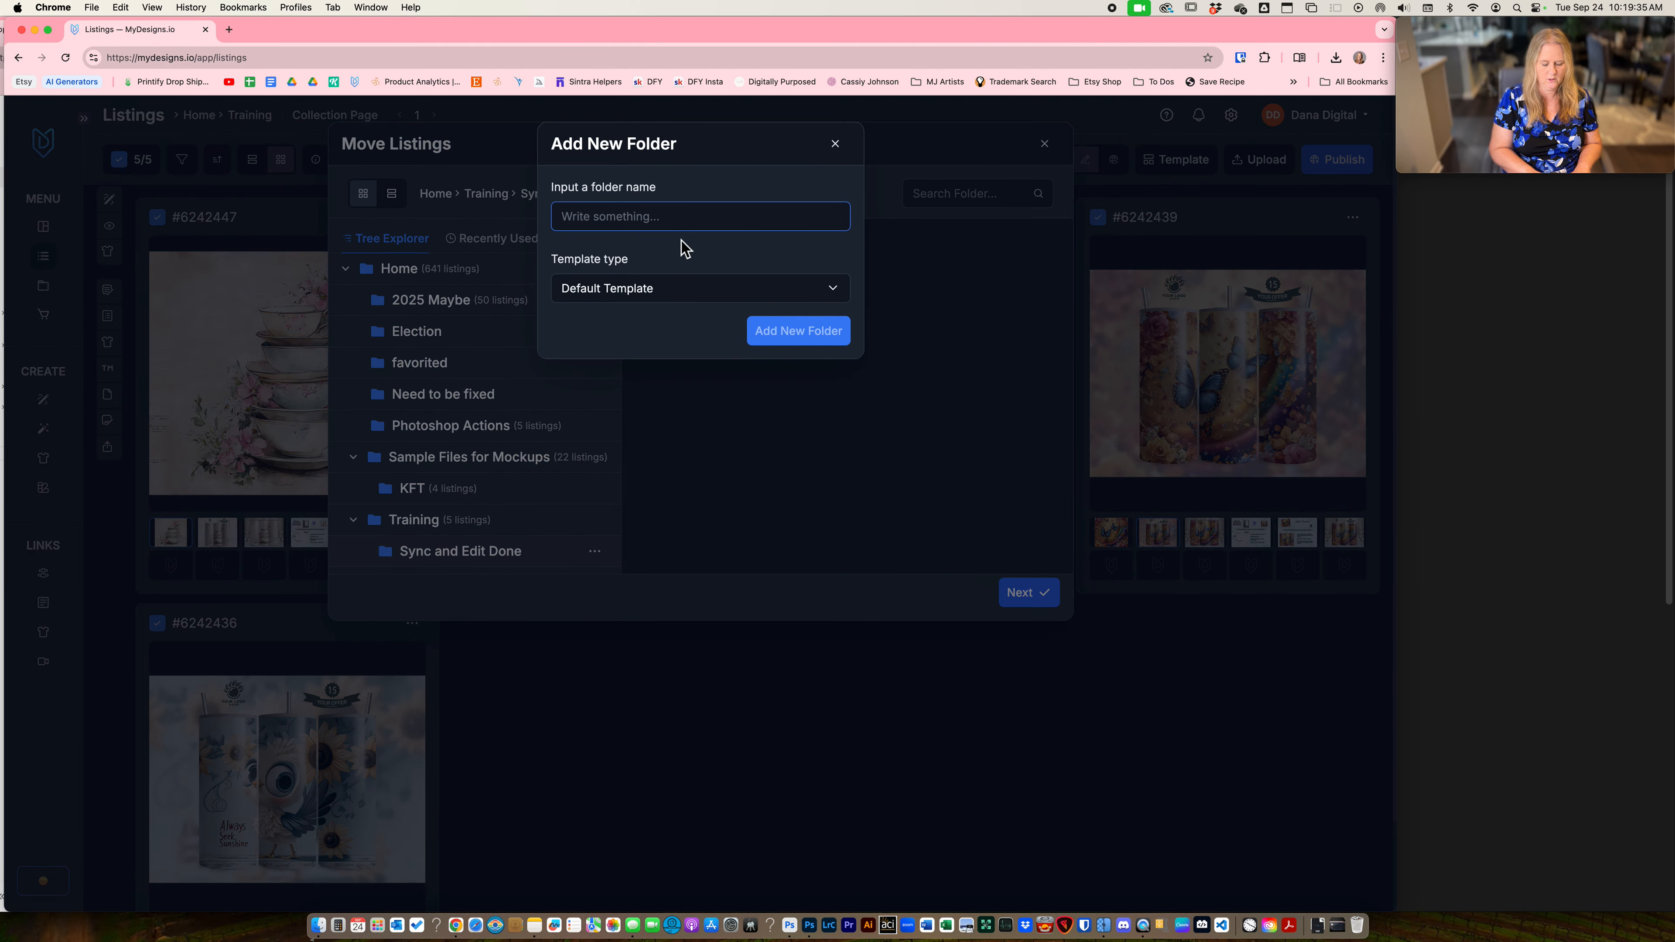
text(Done)
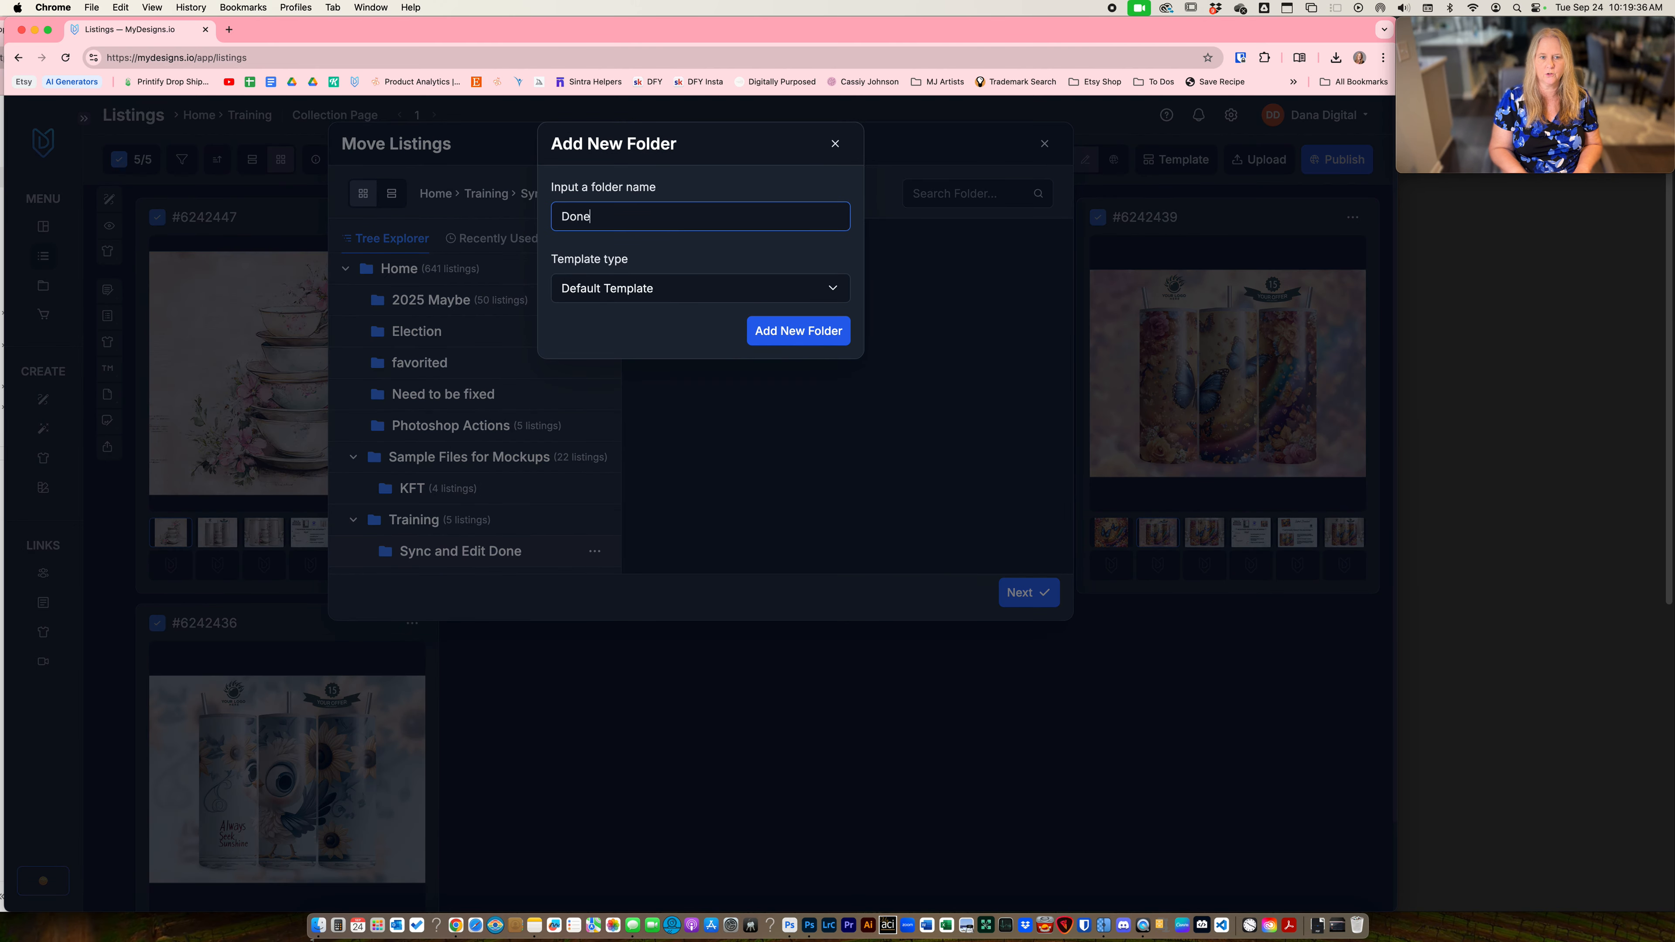
click(786, 329)
click(759, 310)
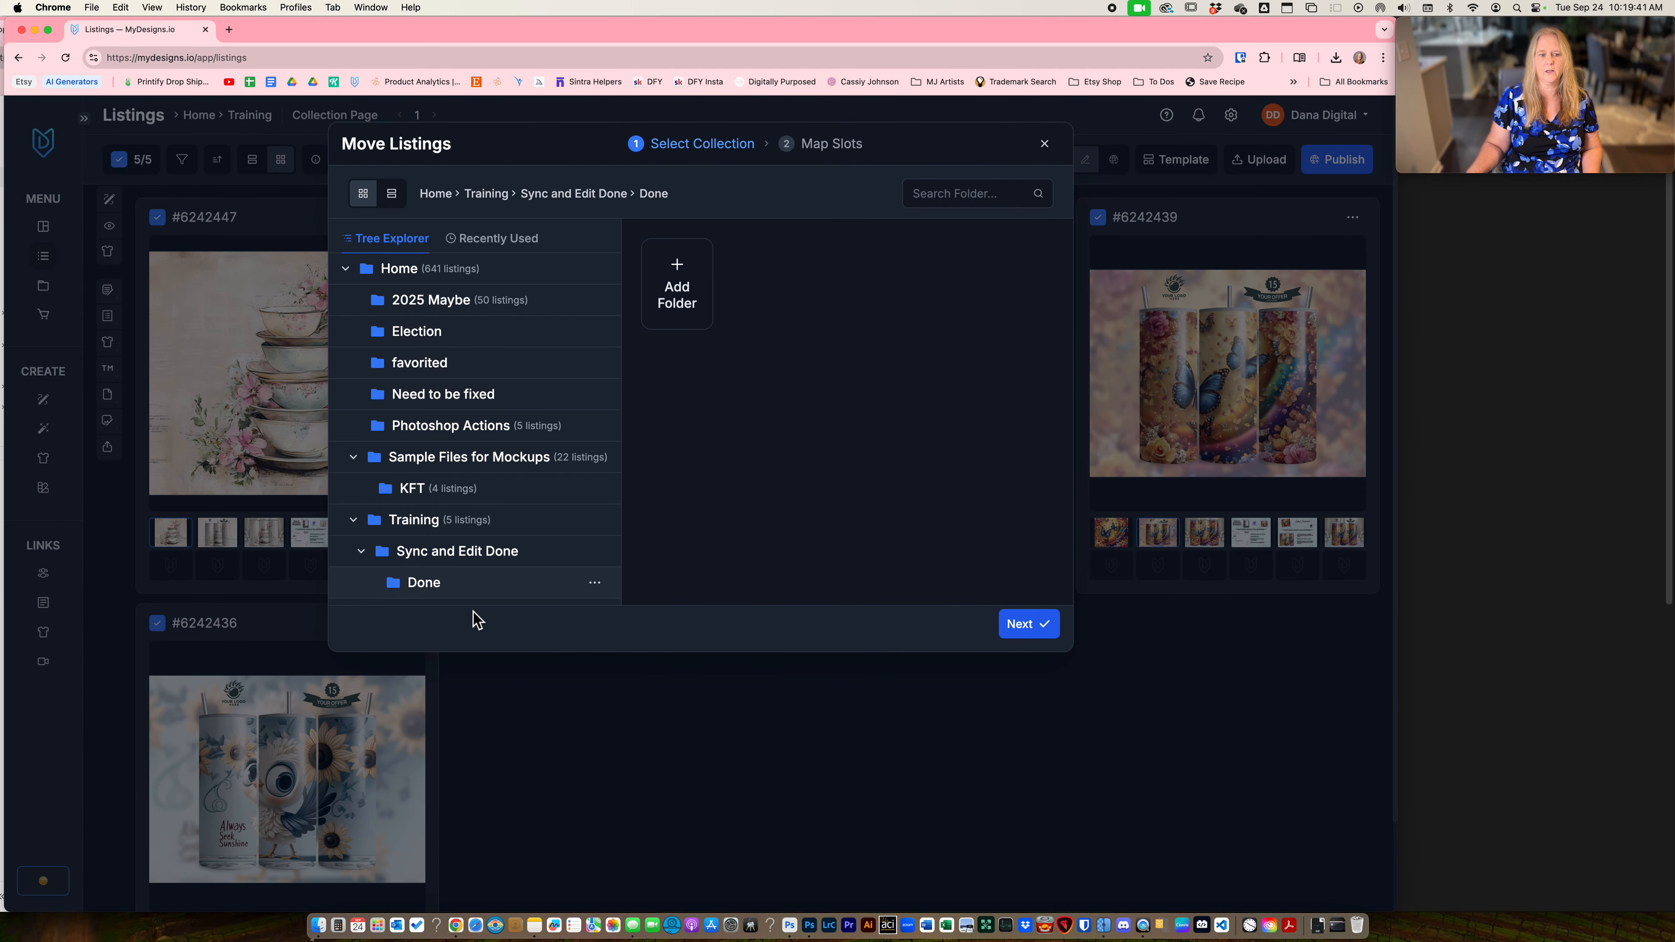
- Choose Sync and Edit Done as the move target, review the slot mapping from main file to video mockup, and cancel the move
click(459, 555)
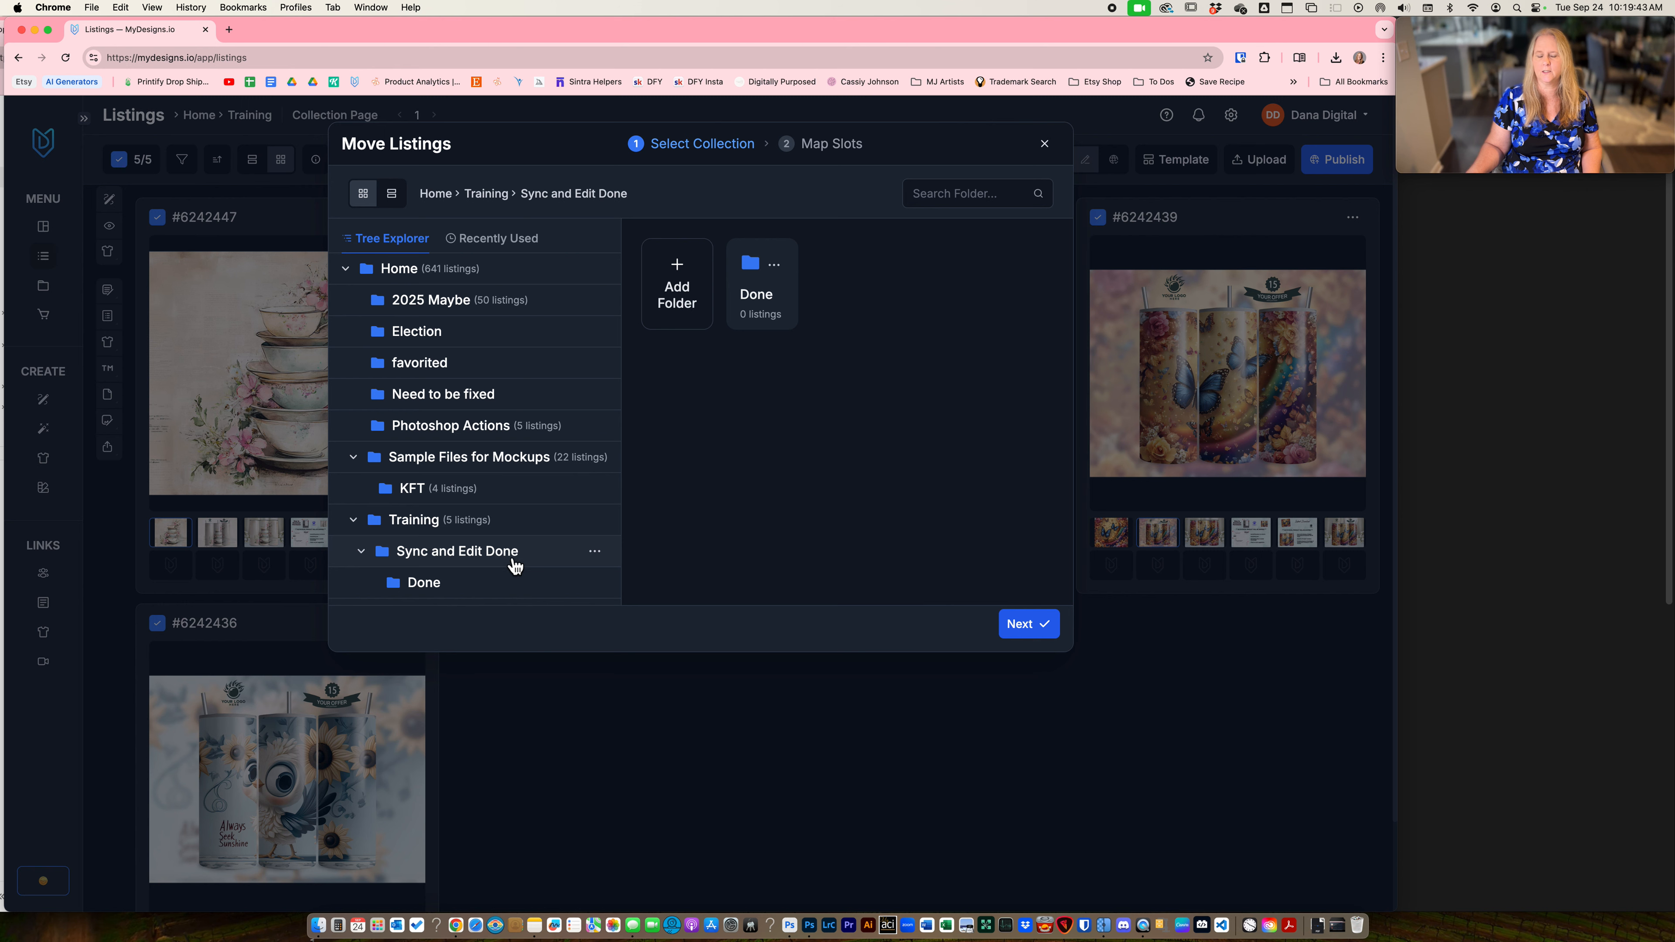
click(1029, 626)
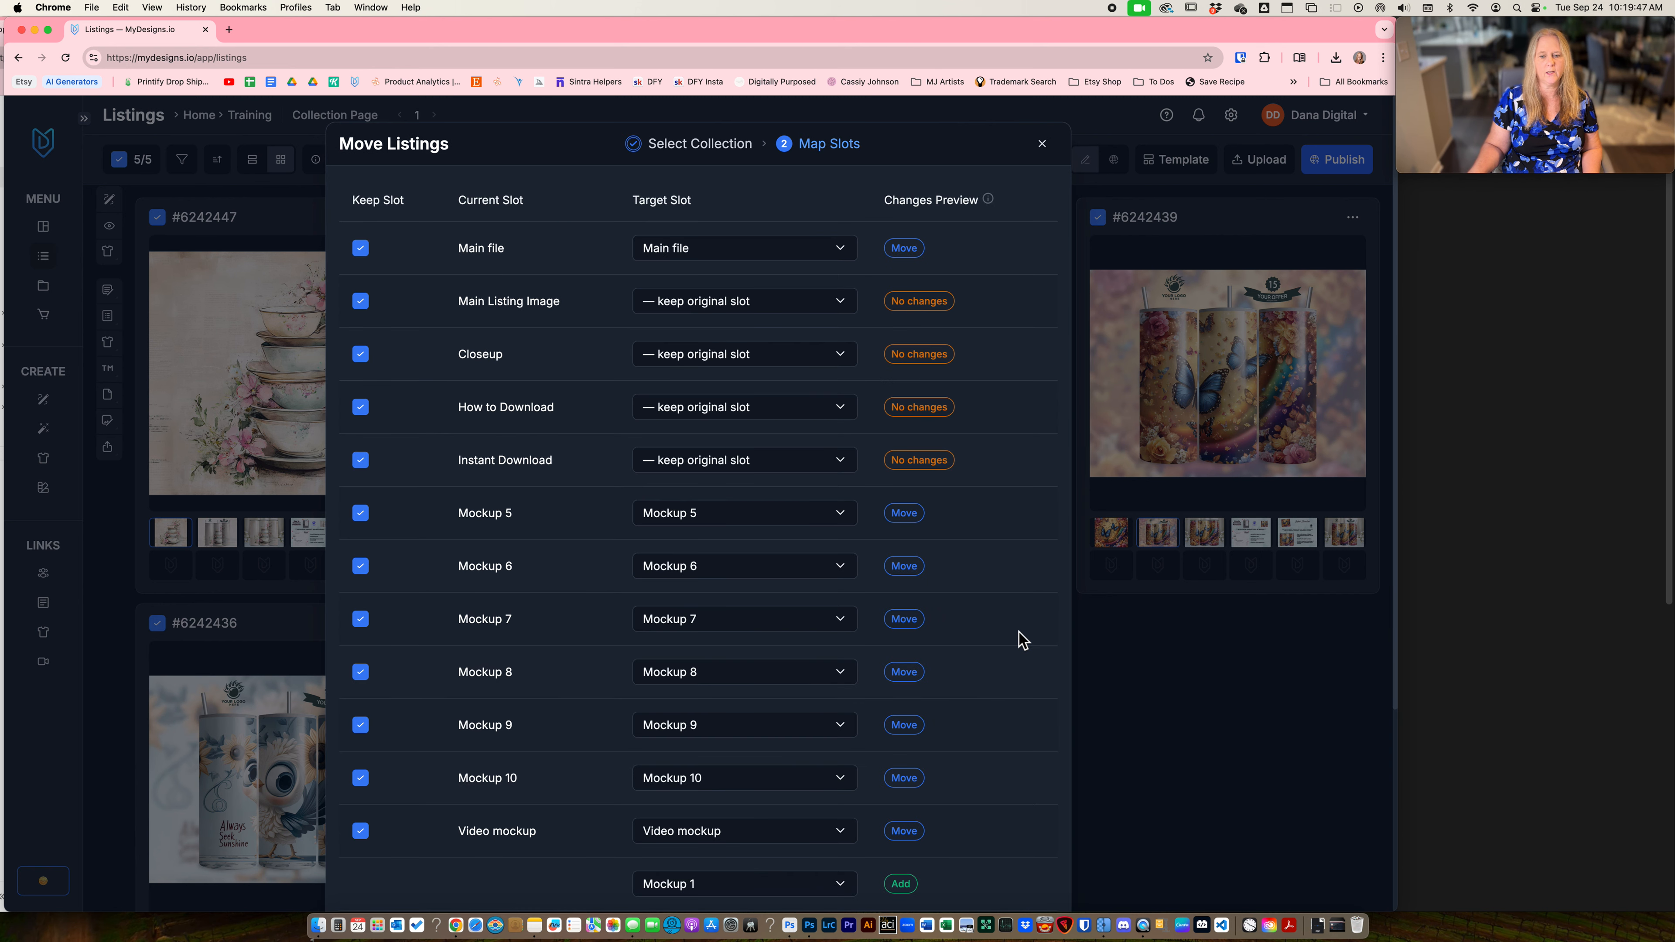
scroll(1019, 639, down, 2)
scroll(1019, 640, up, 1)
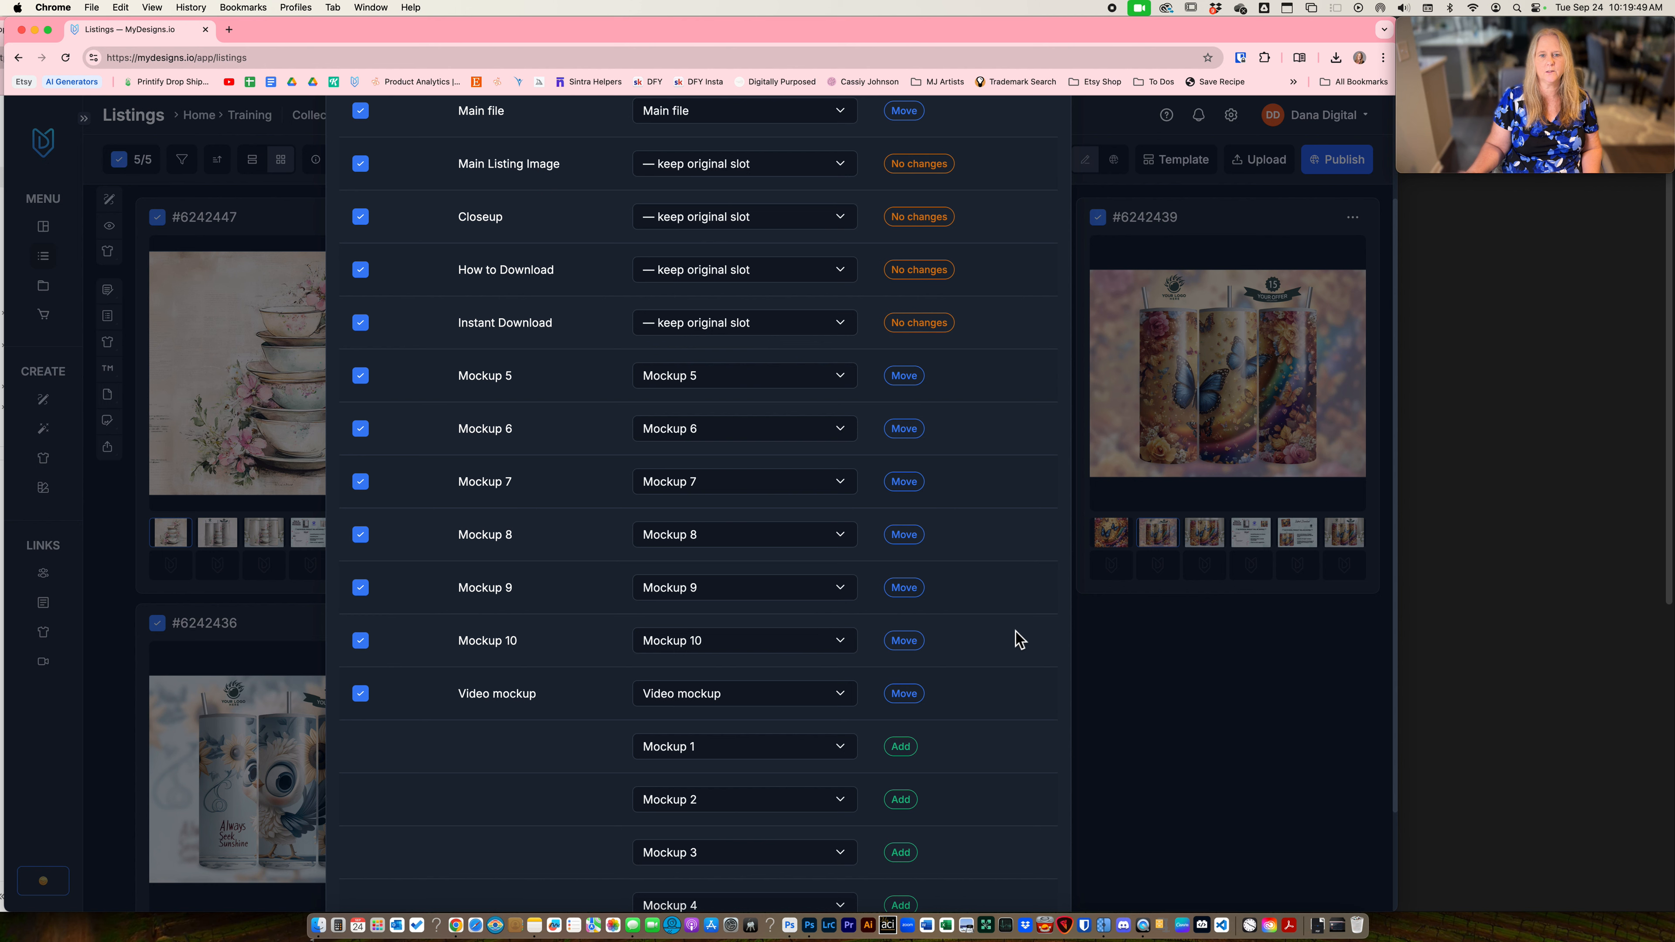
scroll(1020, 638, down, 2)
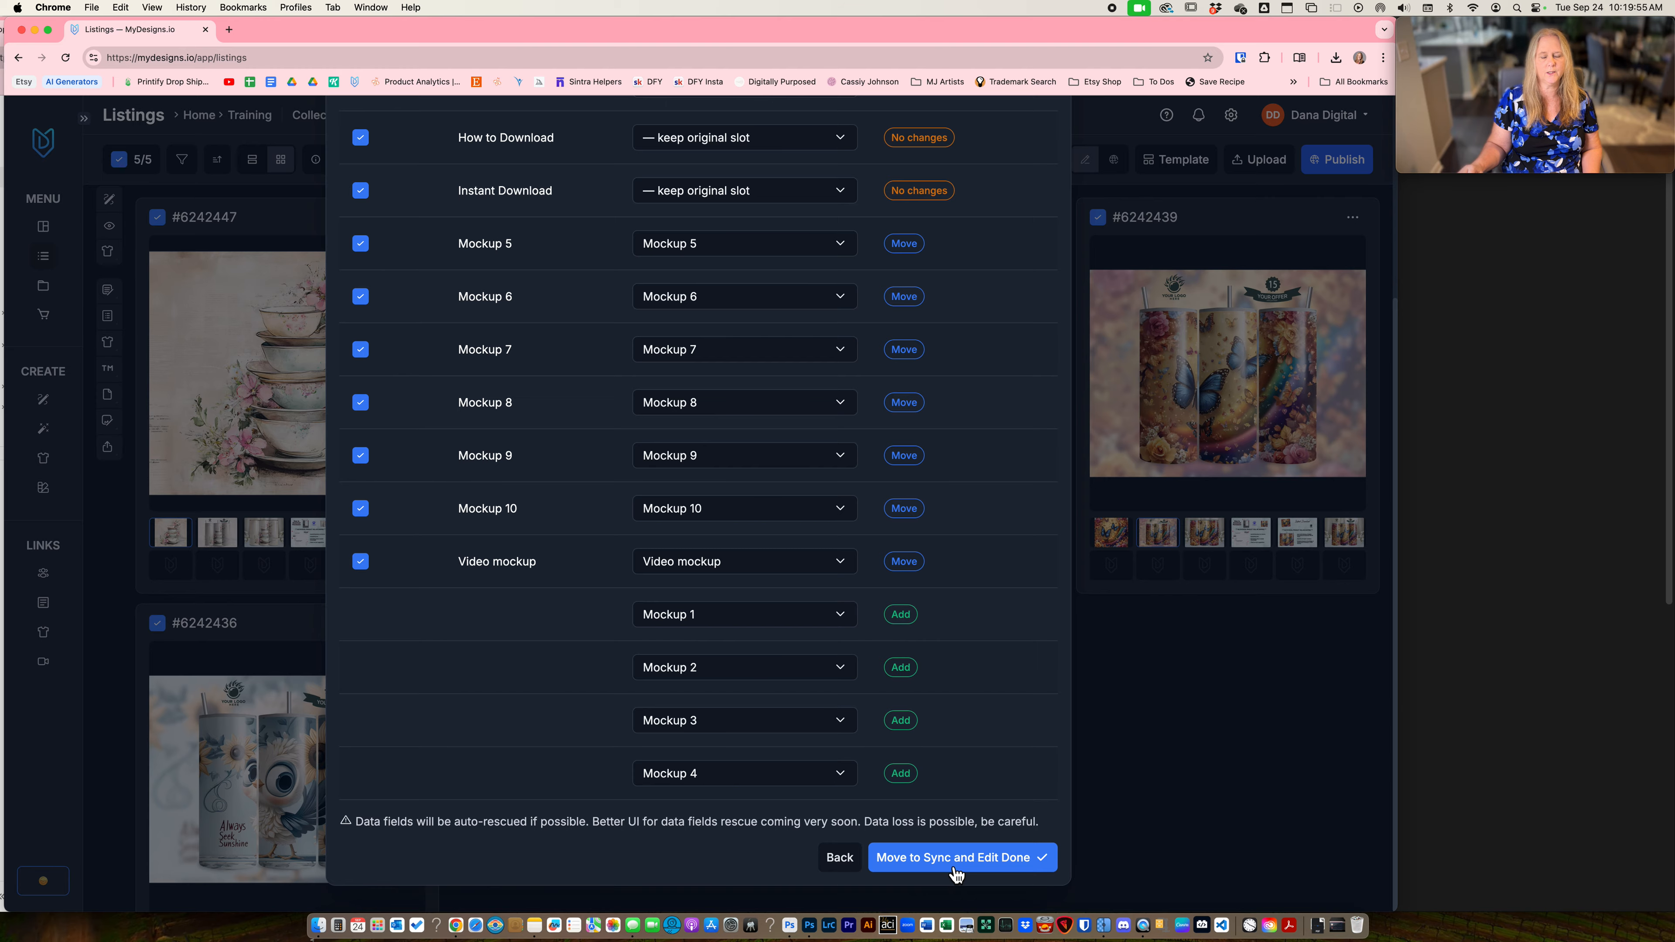
scroll(956, 874, up, 5)
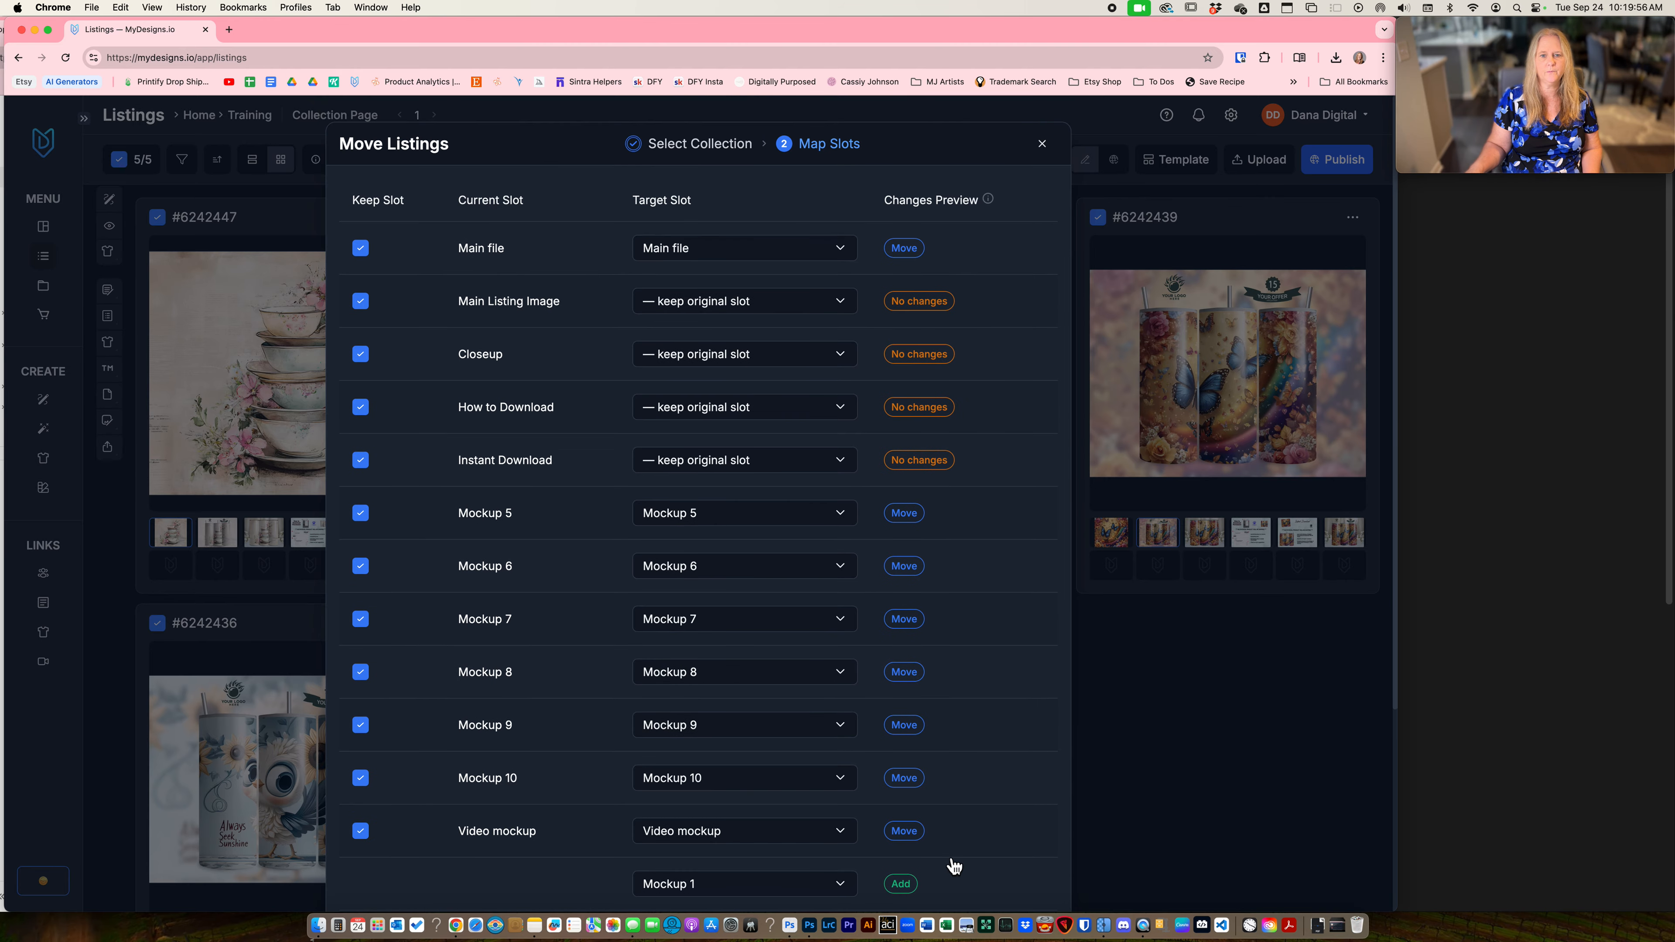
click(1044, 146)
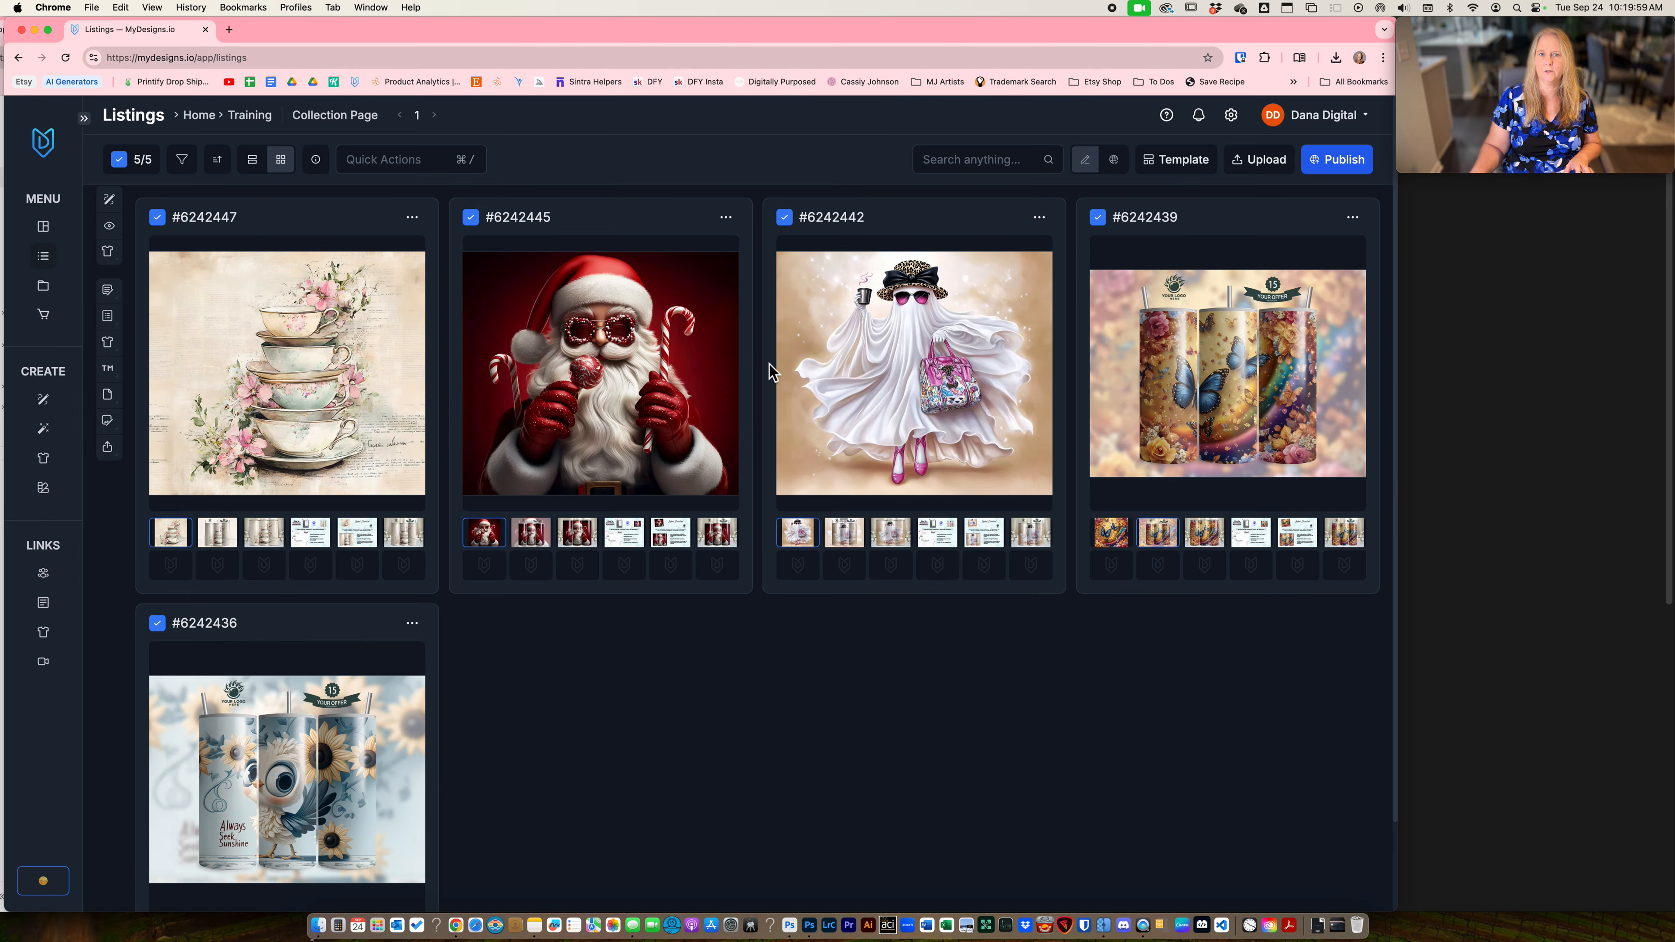